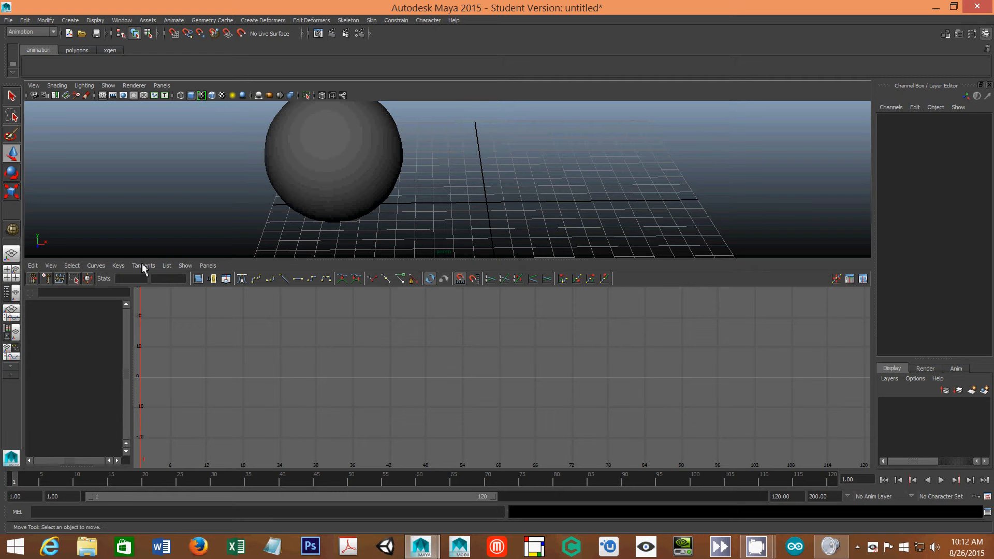
Switch to the Persp/Graph layout and choose the Animation menu set
{"action": "left_click", "coordinate": [10, 259]}
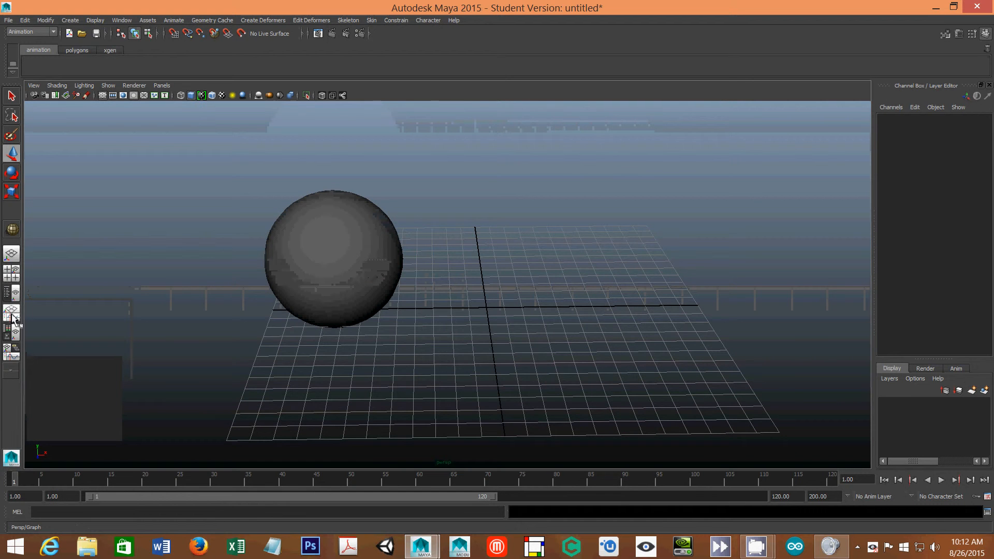
{"action": "left_click", "coordinate": [12, 313]}
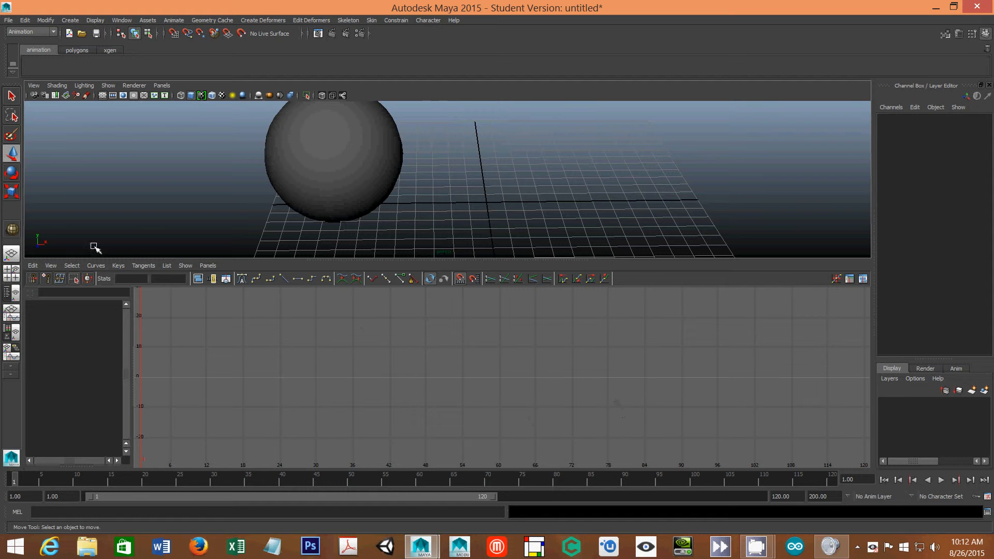
{"action": "left_click", "coordinate": [35, 32]}
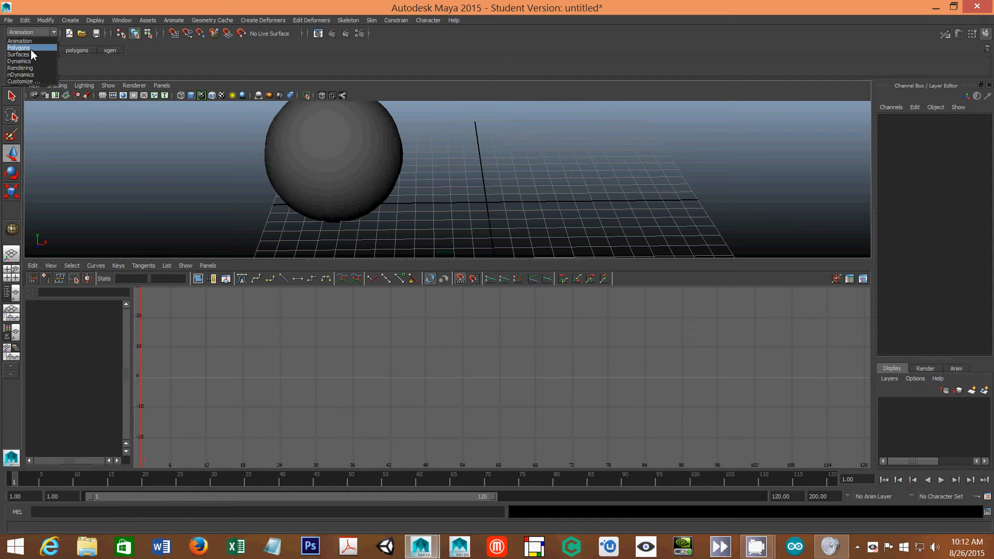
{"action": "left_click", "coordinate": [32, 48]}
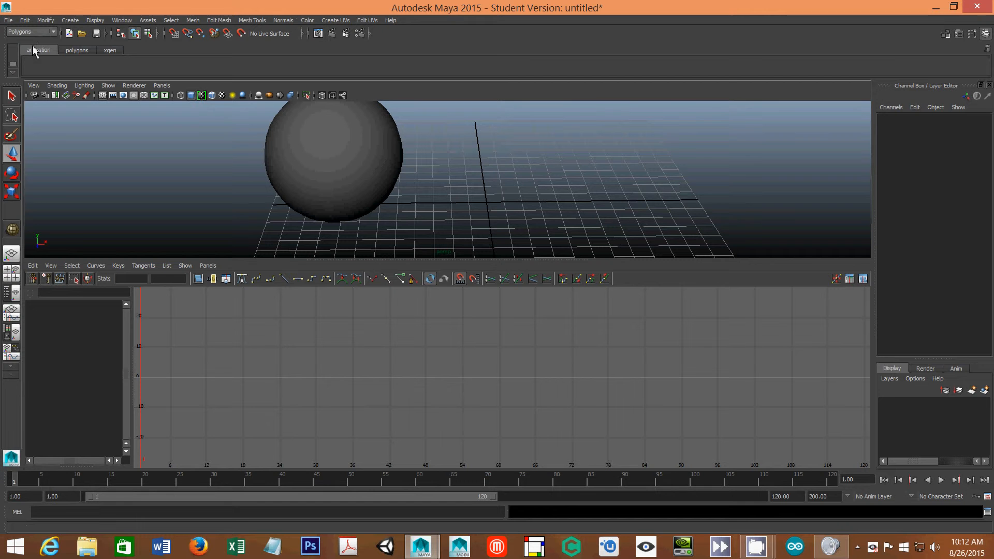
{"action": "left_click", "coordinate": [39, 32]}
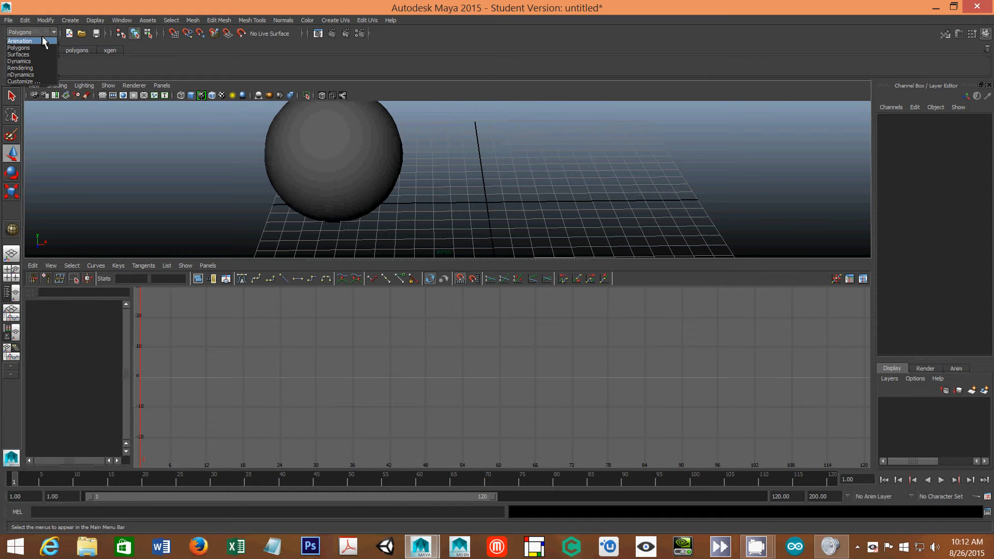
{"action": "left_click", "coordinate": [41, 42]}
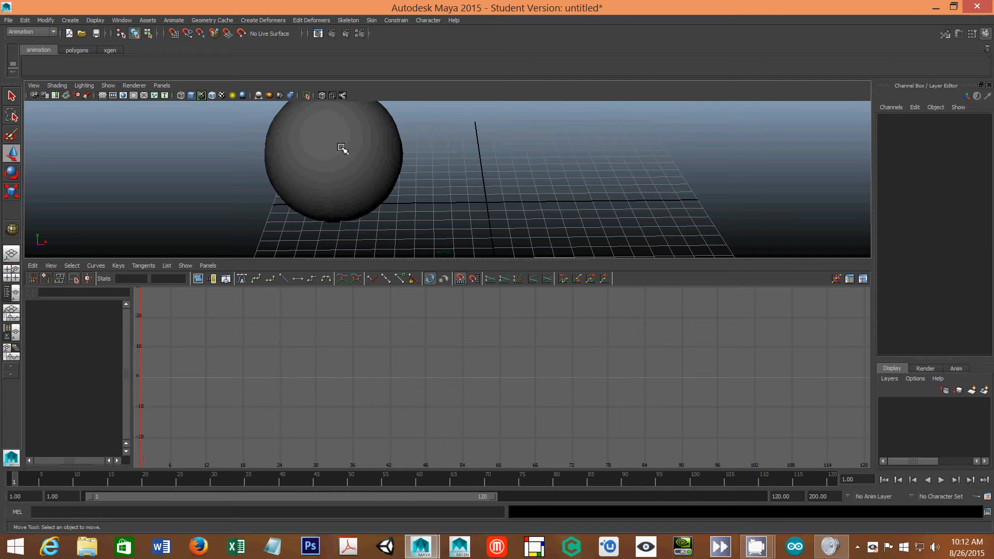
Move the sphere along X to about -9.4 at frame 1 and key all its channels
{"action": "left_click", "coordinate": [296, 167]}
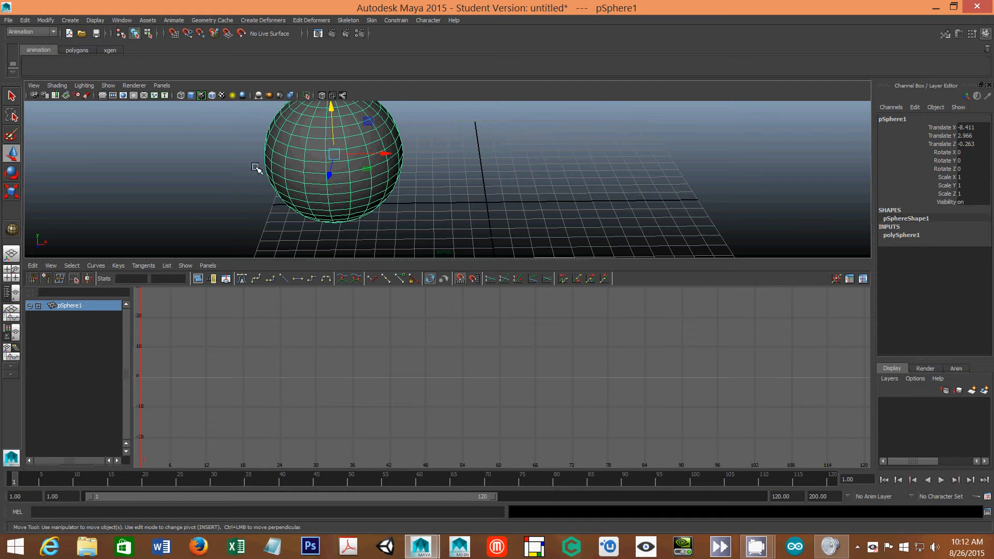
{"action": "left_click_drag", "start_coordinate": [30, 481], "coordinate": [354, 487]}
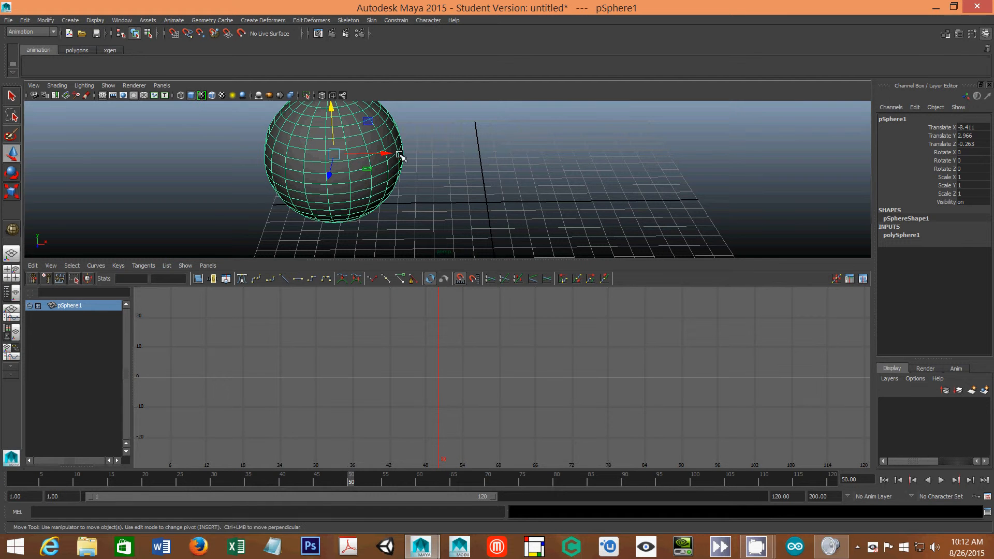
{"action": "left_click", "coordinate": [14, 481]}
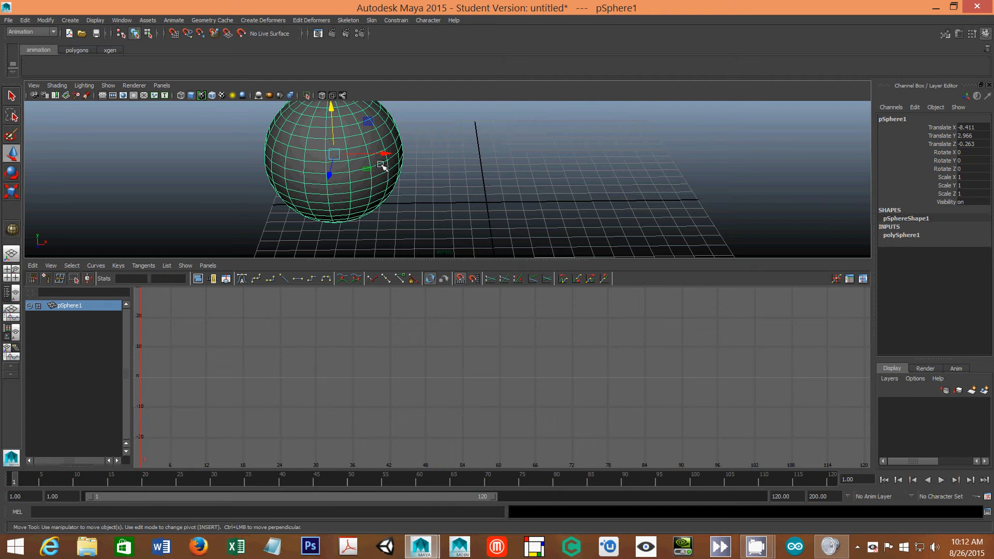
{"action": "left_click_drag", "start_coordinate": [385, 154], "coordinate": [364, 168]}
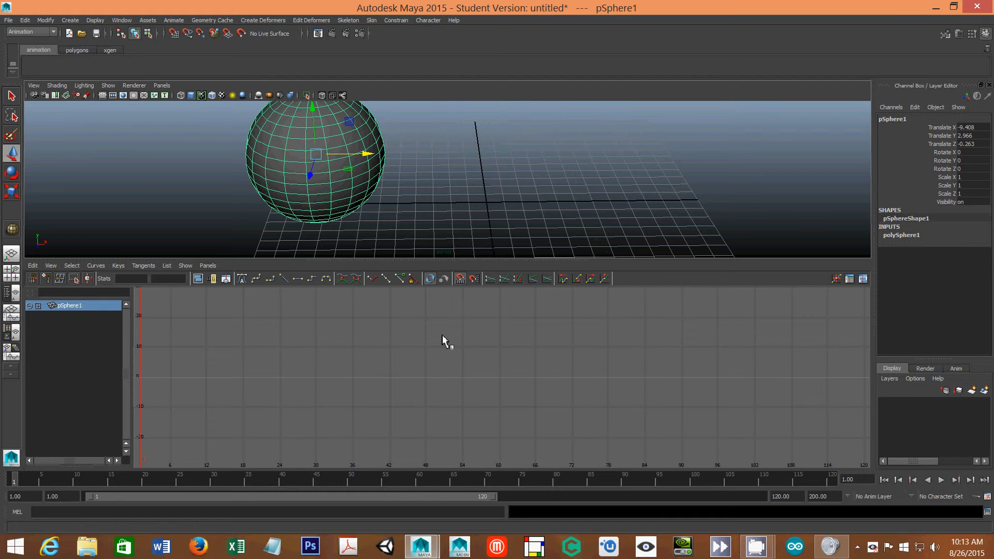
{"action": "key", "text": "s"}
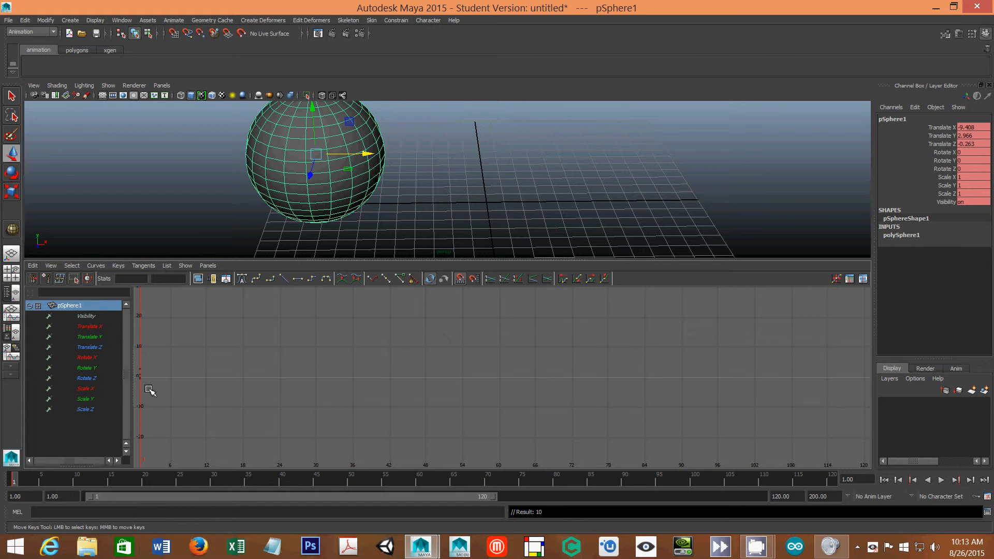
At frame 120, move the sphere along X to about 8.4 and set a key on all its channels
{"action": "left_click", "coordinate": [831, 480]}
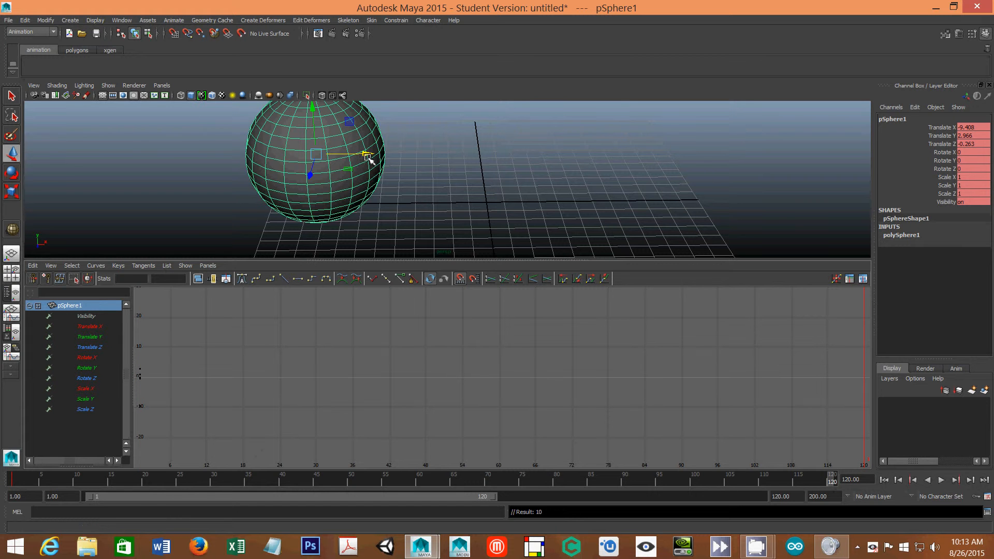
{"action": "left_click_drag", "start_coordinate": [368, 158], "coordinate": [693, 154]}
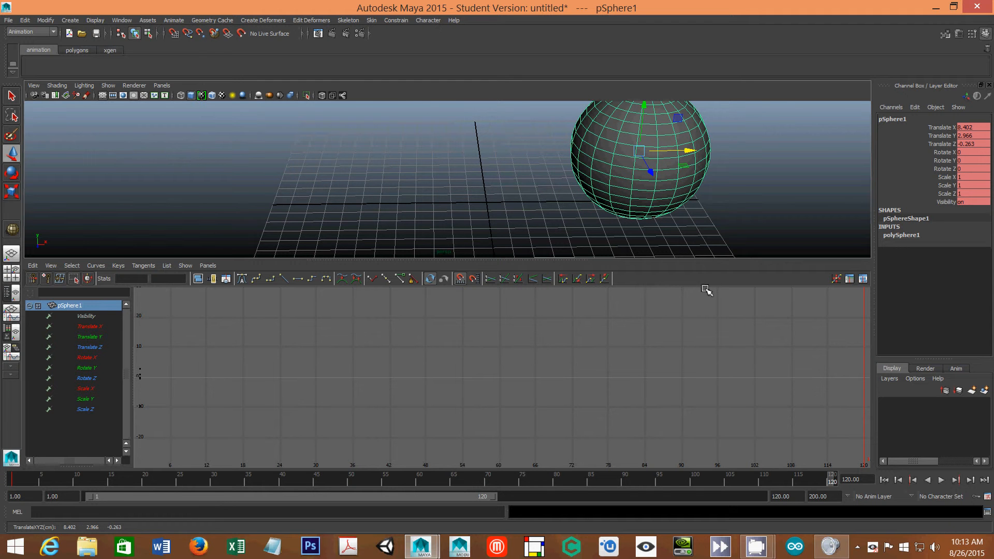
{"action": "key", "text": "s"}
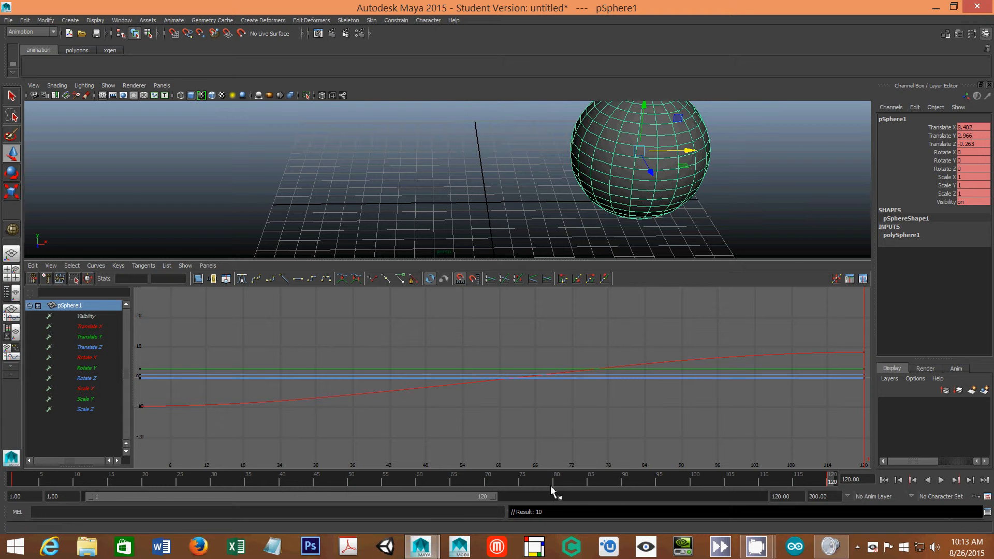
At frame 60, raise the sphere to a Translate Y of about 8.96 and set a key
{"action": "left_click", "coordinate": [417, 483]}
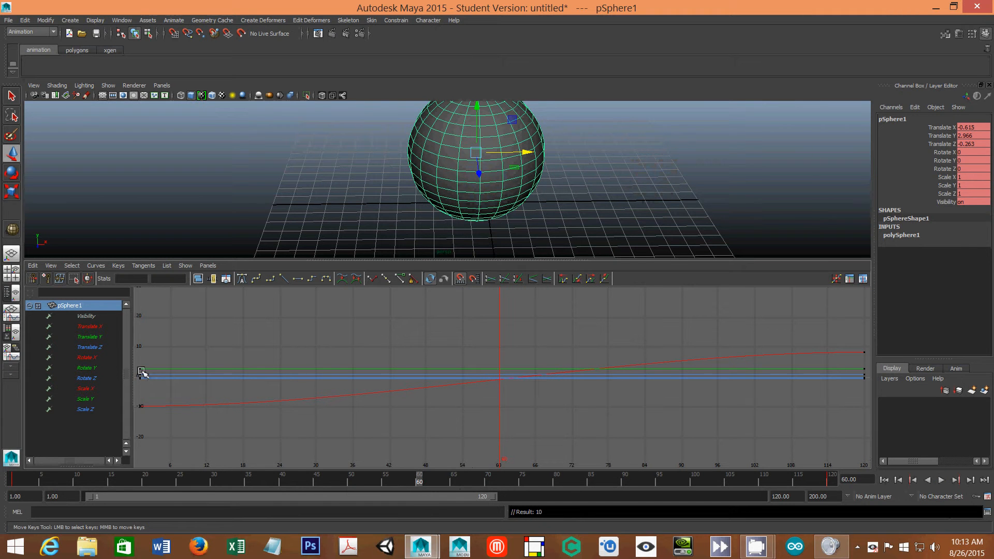
{"action": "left_click", "coordinate": [86, 400]}
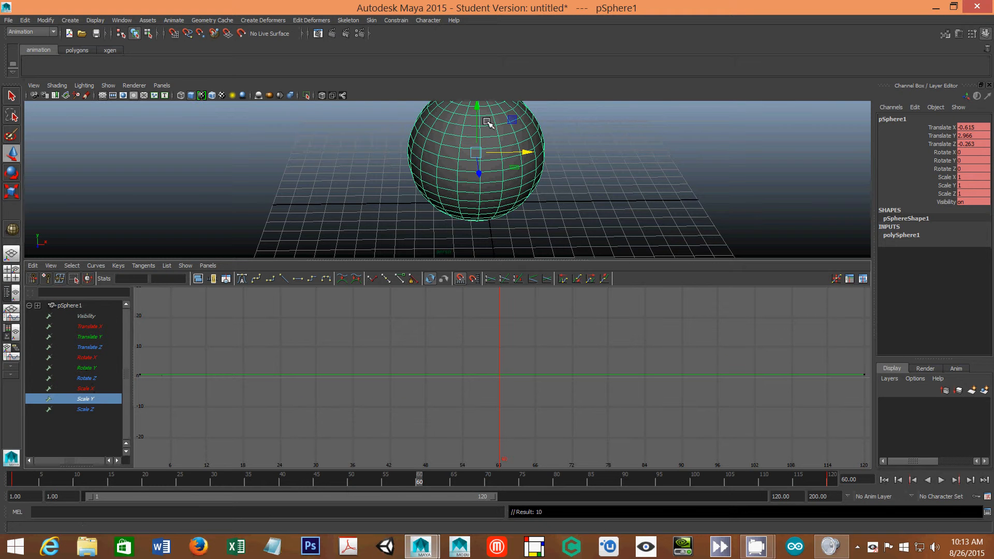
{"action": "left_click_drag", "start_coordinate": [478, 112], "coordinate": [478, 6]}
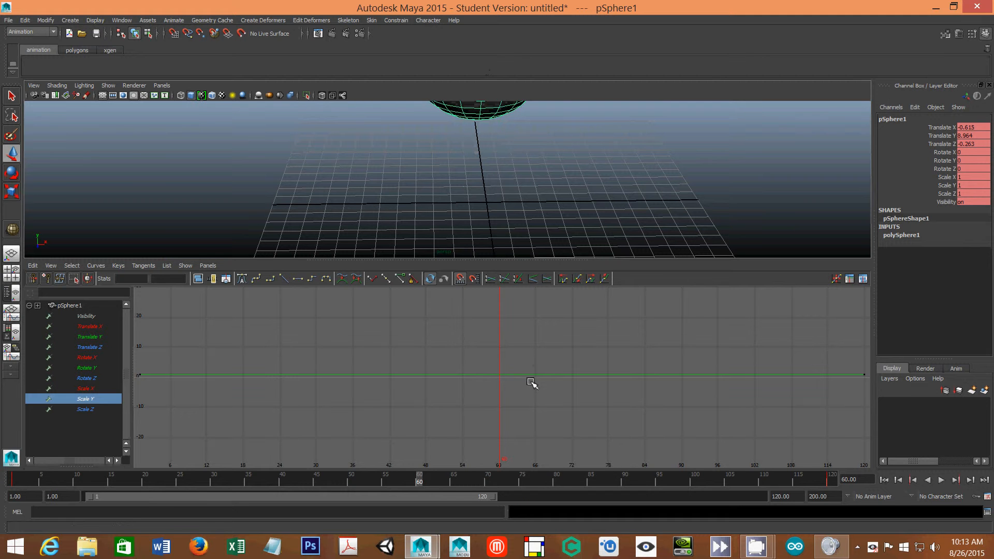
{"action": "key", "text": "s"}
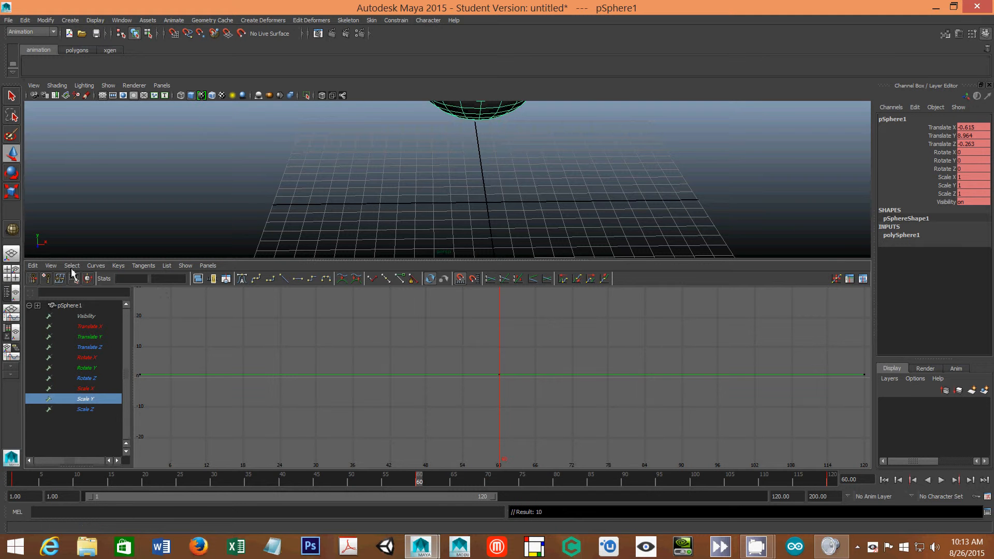
Compare the sphere's Translate Y curve with and without the frame 60 key, and display all the sphere's curves again
{"action": "left_click", "coordinate": [89, 337]}
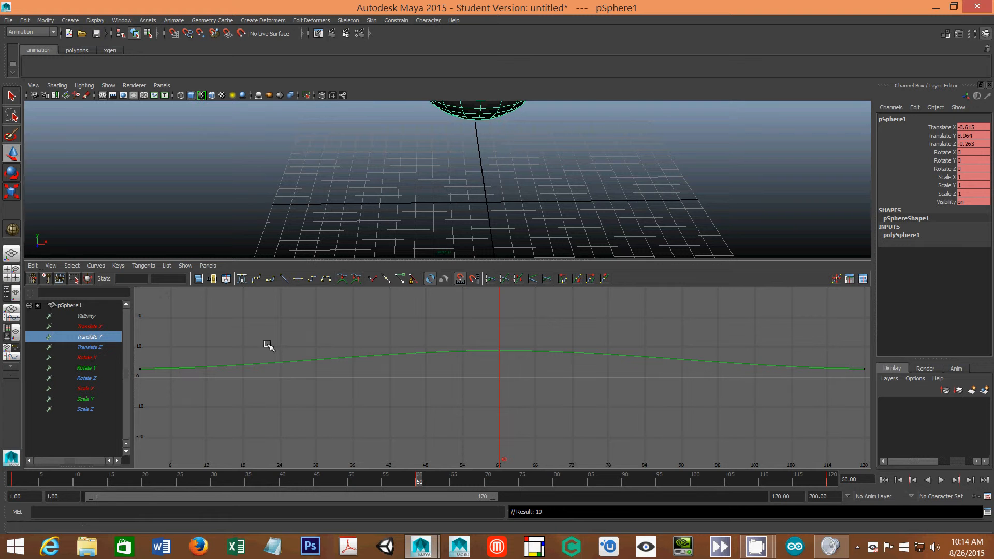
{"action": "key", "text": "ctrl+z"}
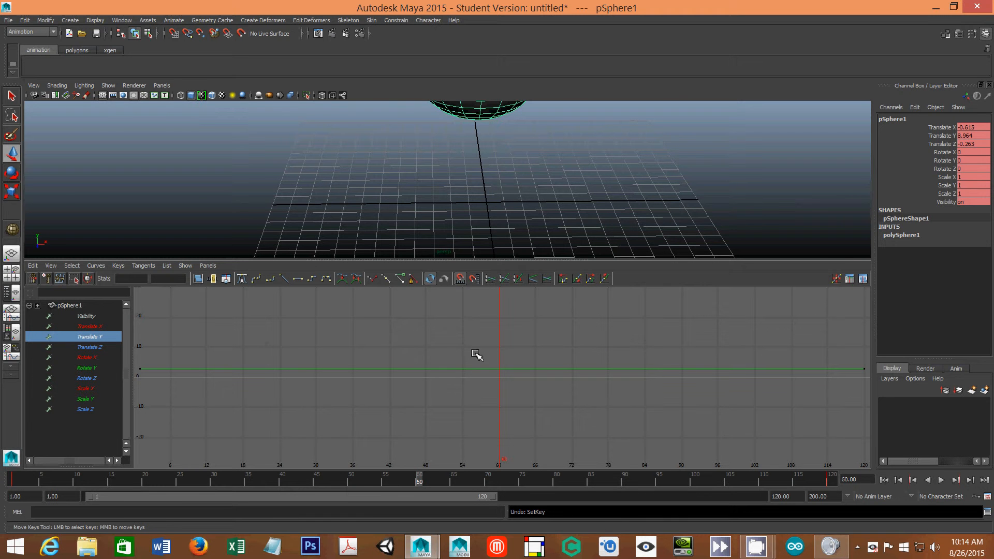
{"action": "key", "text": "shift+z"}
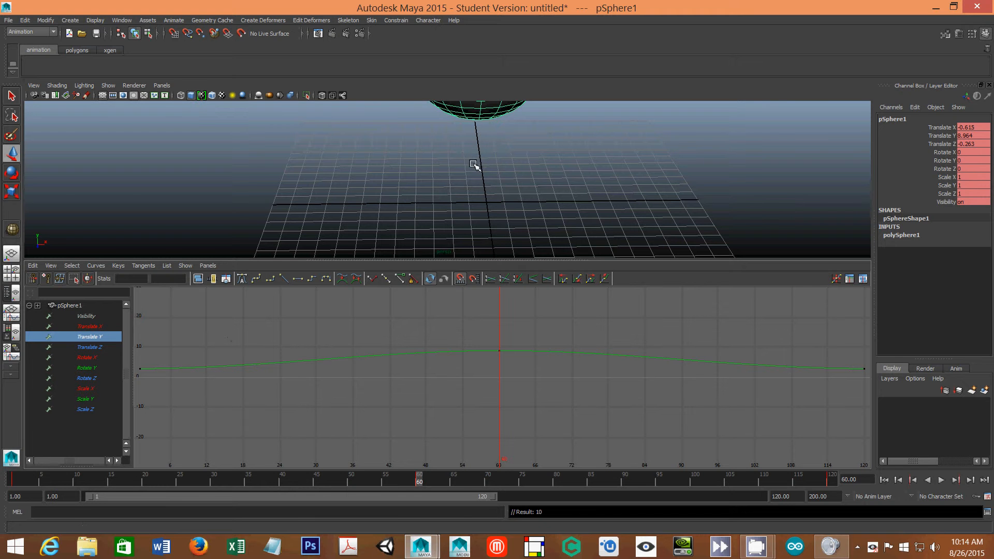
{"action": "left_click", "coordinate": [67, 305]}
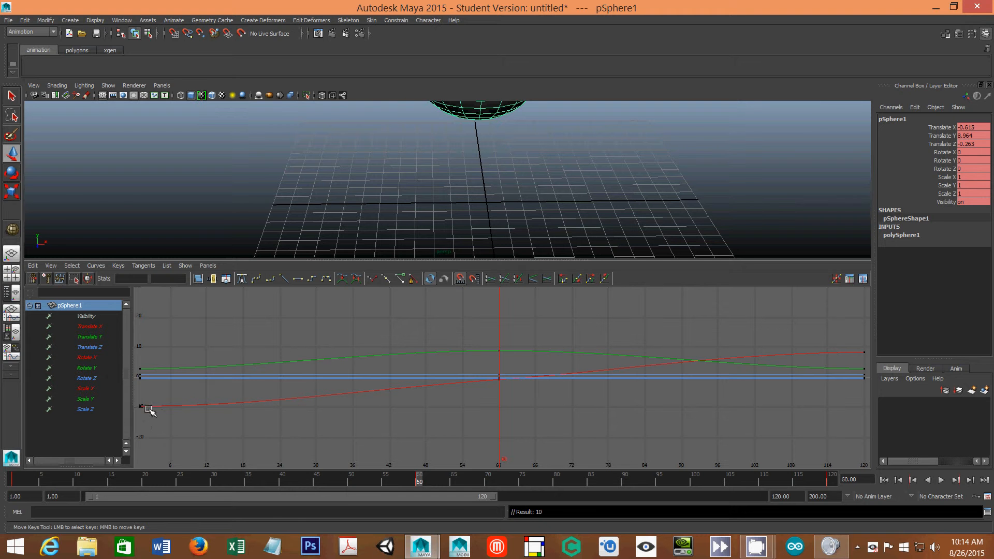
Compare the sphere's Translate X curve with and without its frame 60 key, and delete that key from the curve
{"action": "left_click", "coordinate": [87, 327]}
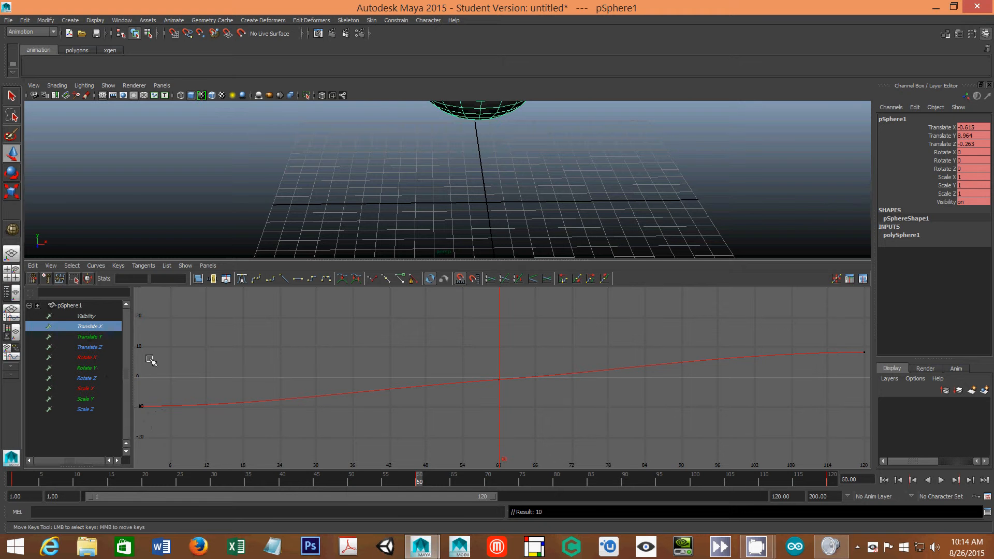
{"action": "key", "text": "ctrl+z"}
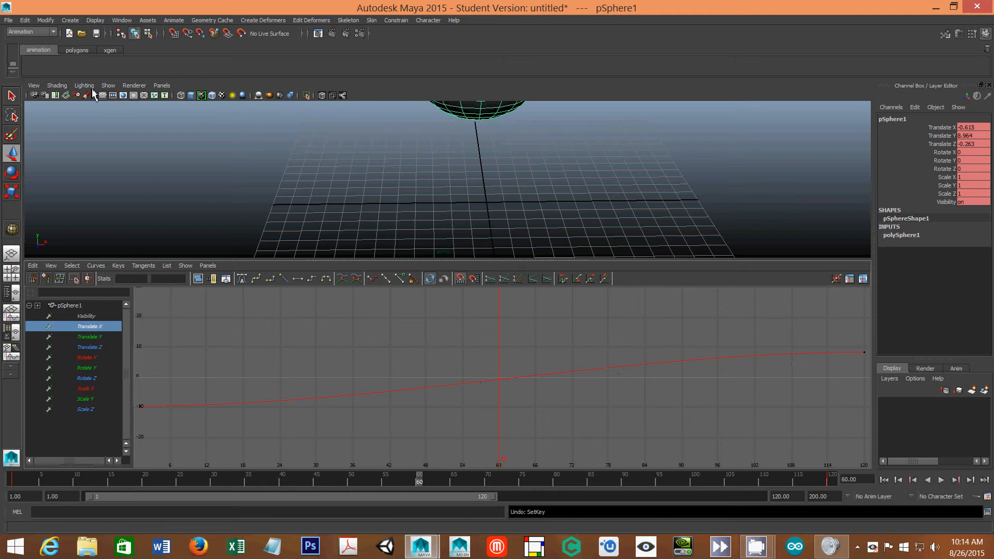
{"action": "left_click", "coordinate": [27, 20]}
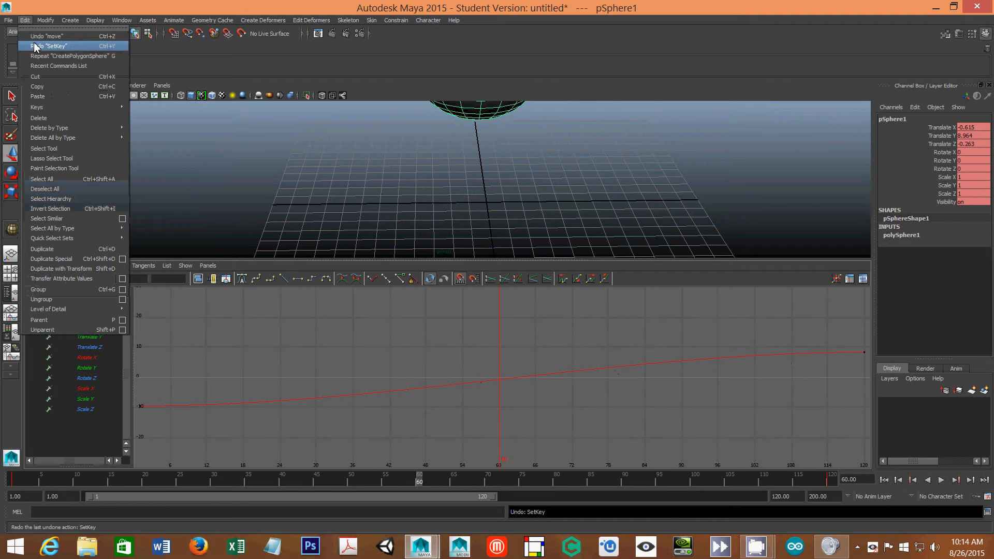
{"action": "left_click", "coordinate": [34, 44]}
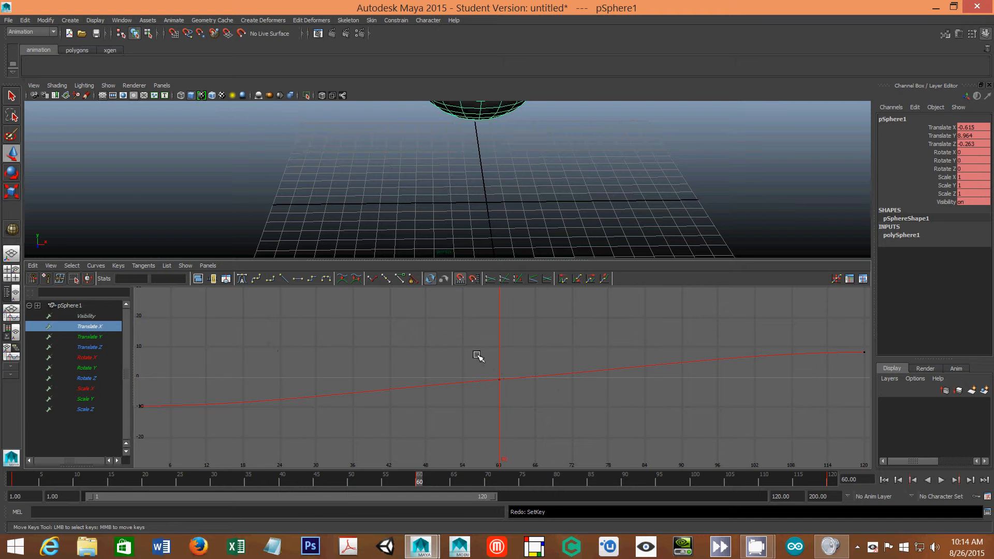
{"action": "left_click_drag", "start_coordinate": [477, 355], "coordinate": [528, 408]}
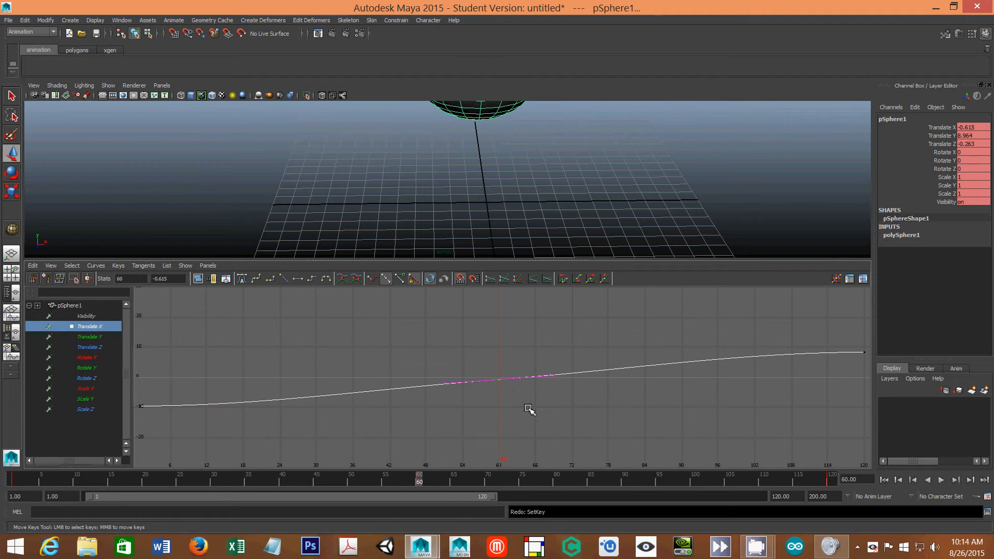
{"action": "left_click", "coordinate": [529, 409]}
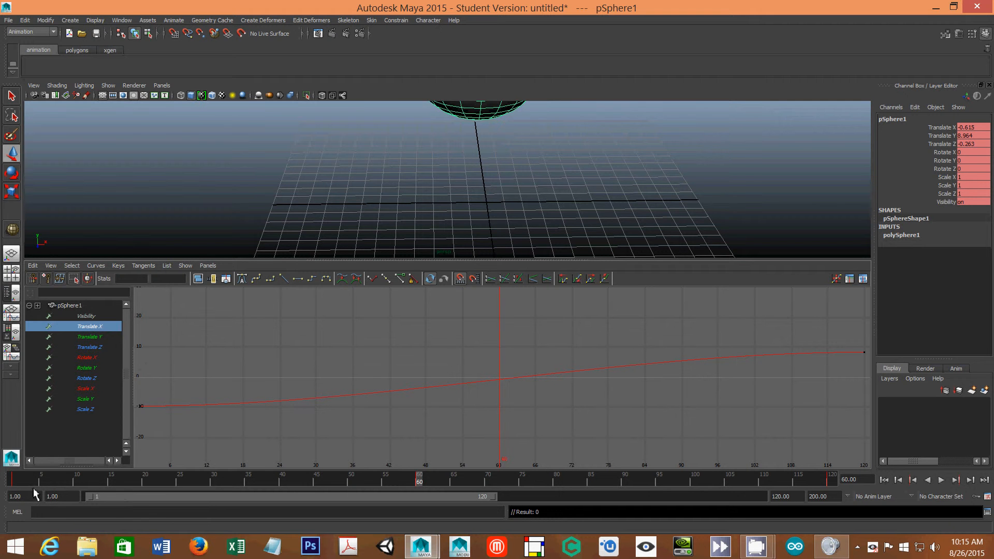
Play the animation from frame 1 in the perspective view, with the whole Translate X curve in the graph, and stop it
{"action": "mouse_move", "coordinate": [13, 481]}
{"action": "left_mouse_down"}
{"action": "mouse_move", "coordinate": [1, 476]}
{"action": "mouse_move", "coordinate": [305, 489]}
{"action": "mouse_move", "coordinate": [836, 490]}
{"action": "mouse_move", "coordinate": [4, 481]}
{"action": "left_mouse_up"}
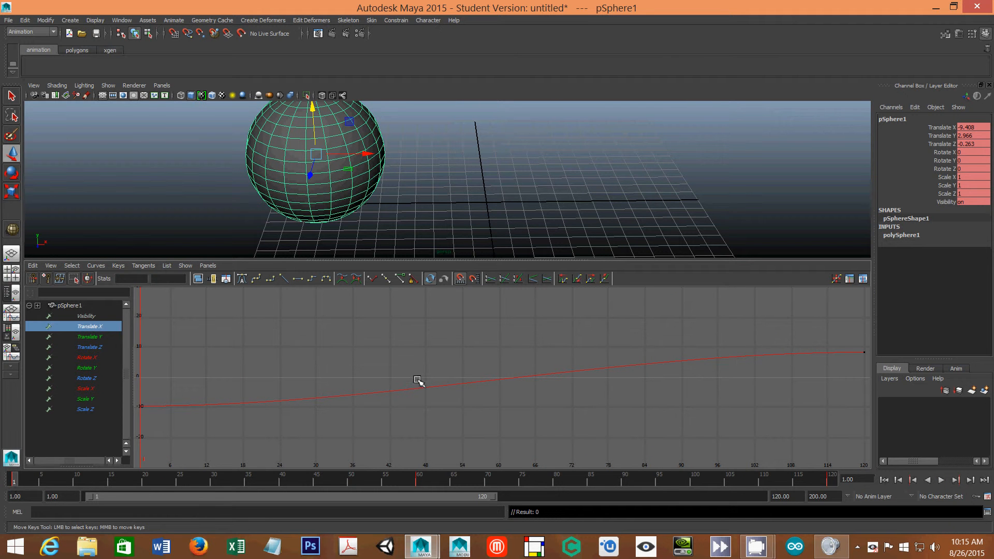
{"action": "scroll", "coordinate": [411, 392], "scroll_direction": "down", "scroll_amount": 2}
{"action": "scroll", "coordinate": [411, 394], "scroll_direction": "up", "scroll_amount": 2}
{"action": "scroll", "coordinate": [404, 396], "scroll_direction": "down", "scroll_amount": 2}
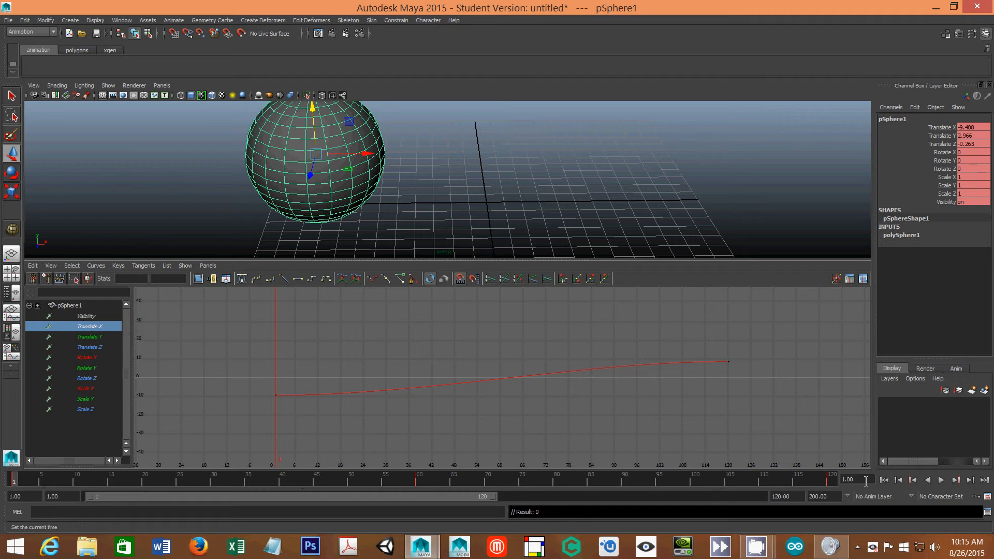
{"action": "left_click", "coordinate": [941, 481]}
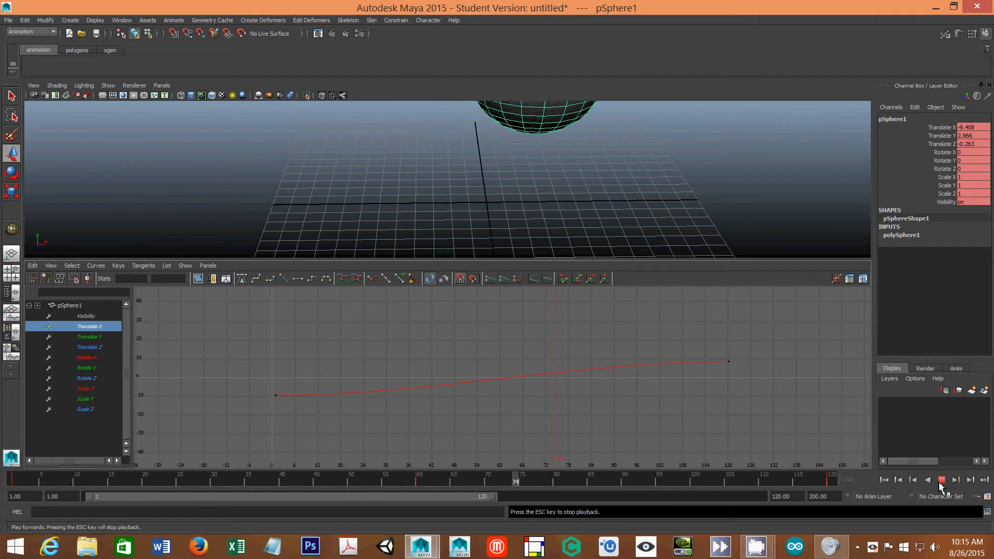
{"action": "left_click", "coordinate": [941, 480]}
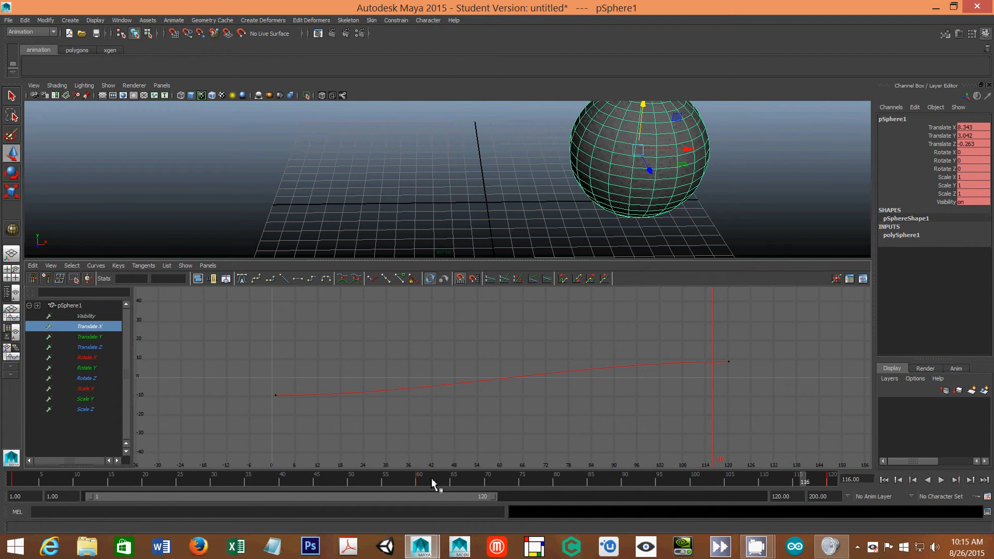
Switch to the four-view layout and play the sphere's animation in the front view
{"action": "left_click", "coordinate": [12, 270]}
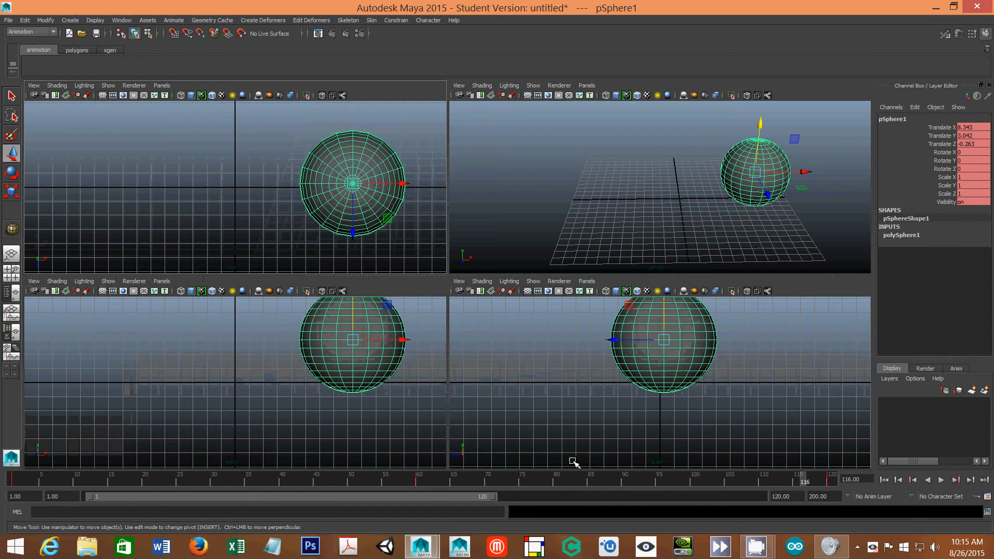
{"action": "left_click", "coordinate": [941, 479]}
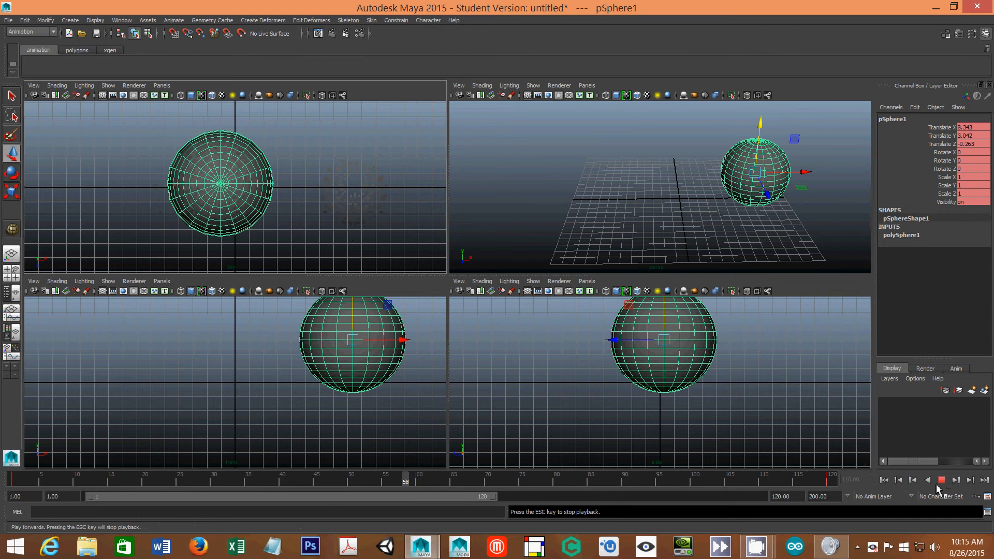
{"action": "left_click", "coordinate": [399, 422]}
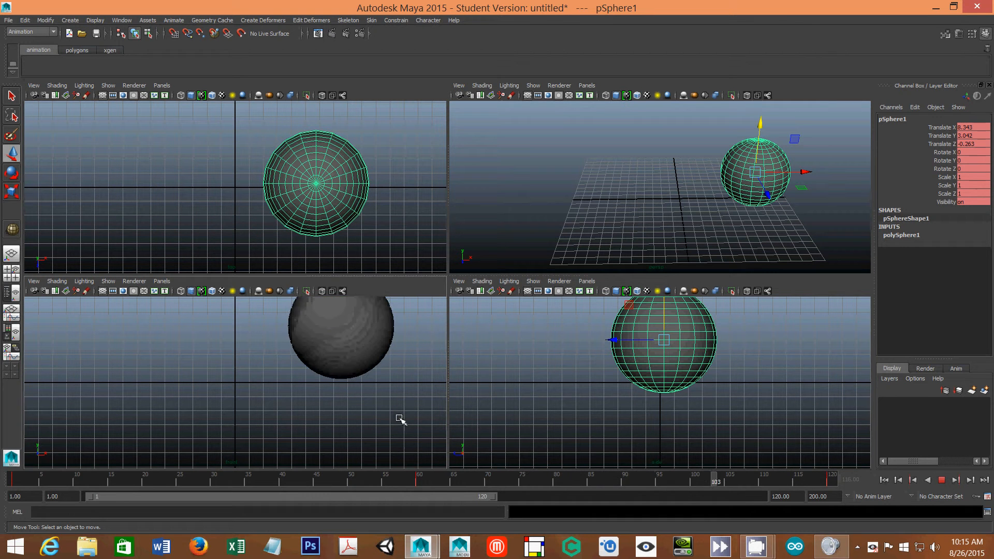
Play the sphere's animation in the side, perspective and top views of the four-view layout, and stop the playback
{"action": "left_click", "coordinate": [525, 395]}
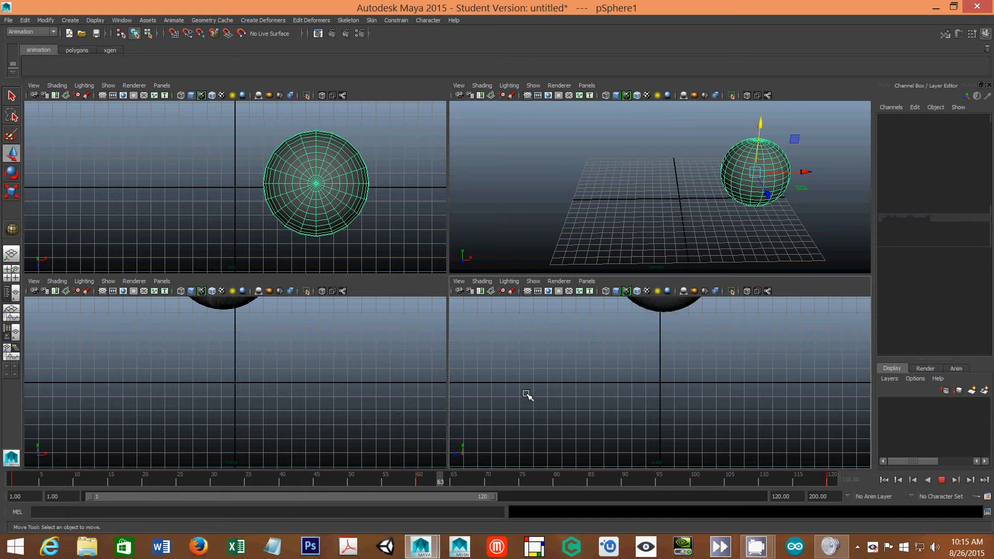
{"action": "left_click", "coordinate": [511, 207]}
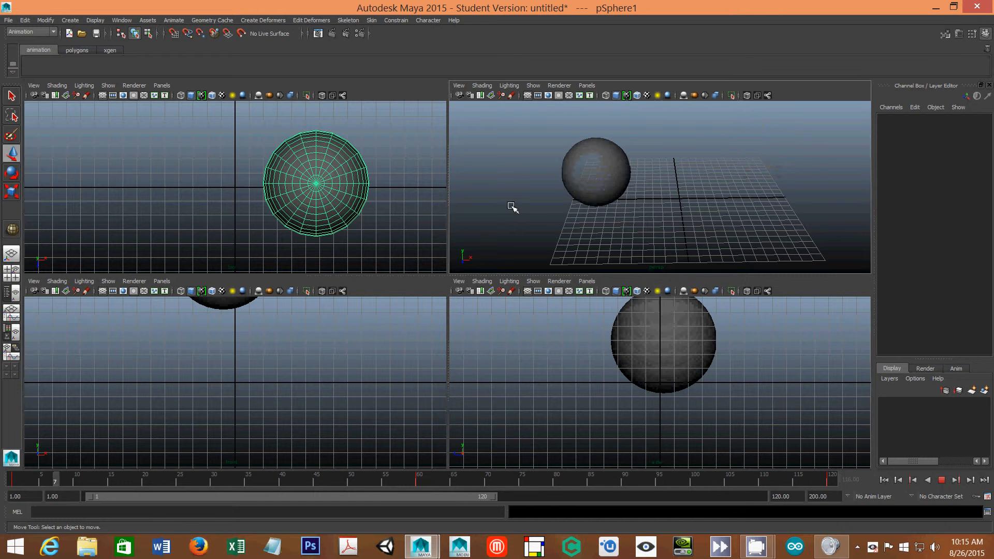
{"action": "left_click", "coordinate": [127, 195]}
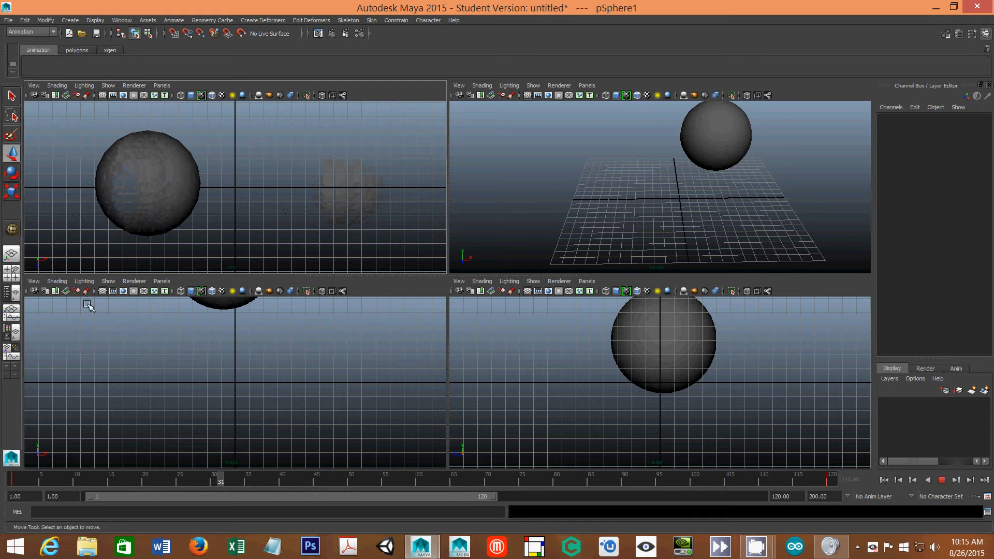
{"action": "left_click", "coordinate": [941, 480]}
{"action": "left_click", "coordinate": [377, 375]}
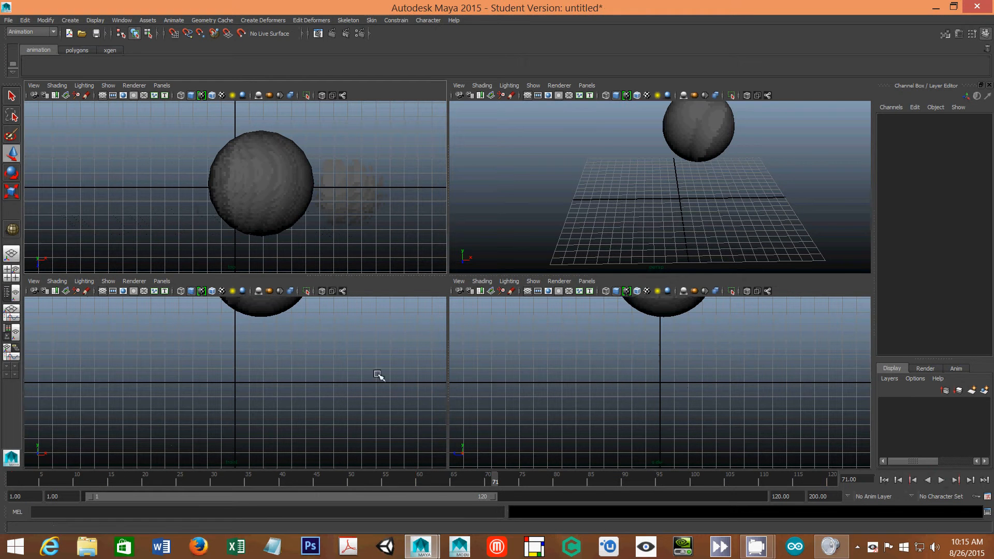
Show the sphere's curves in the perspective and Graph Editor layout, and view Translate X and Translate Y individually
{"action": "left_click", "coordinate": [11, 313]}
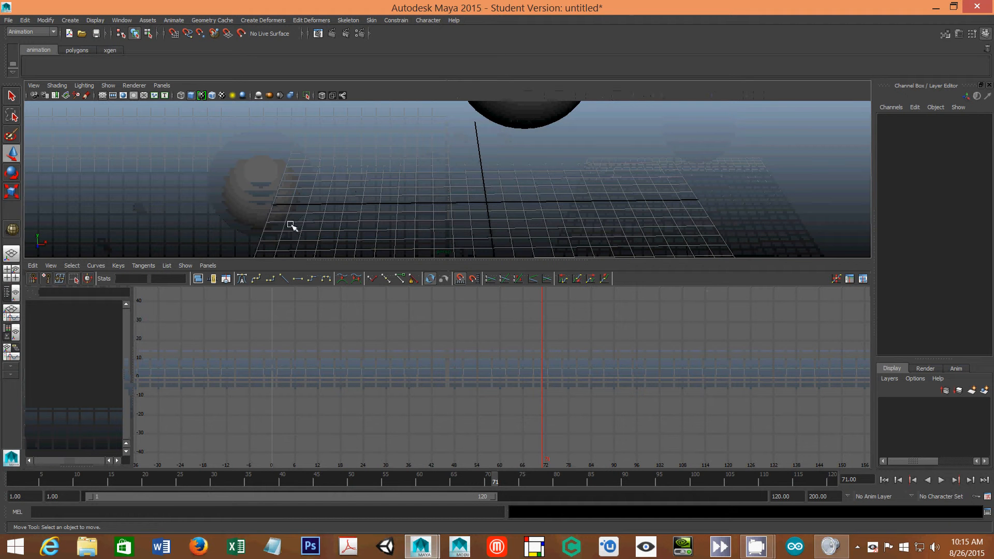
{"action": "left_click", "coordinate": [533, 120]}
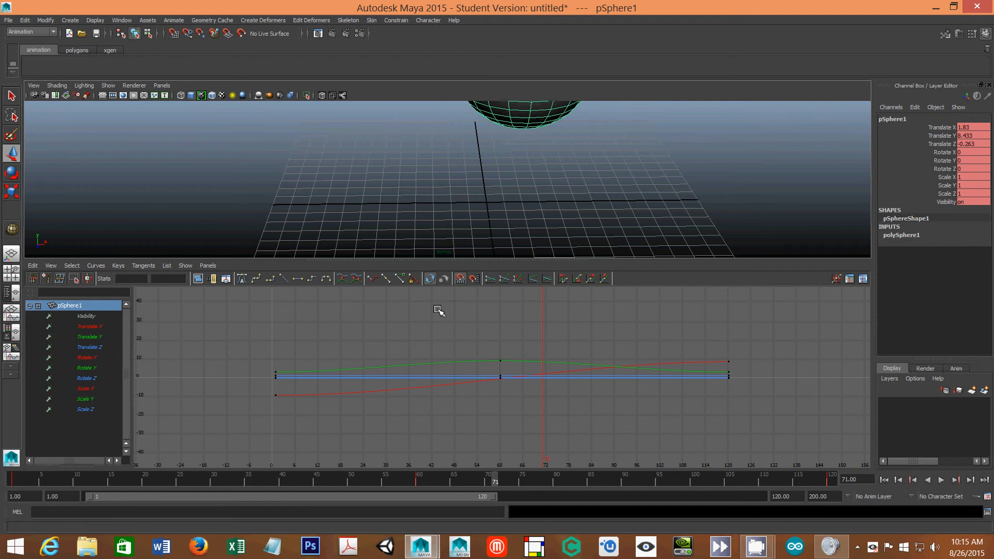
{"action": "left_click", "coordinate": [102, 327]}
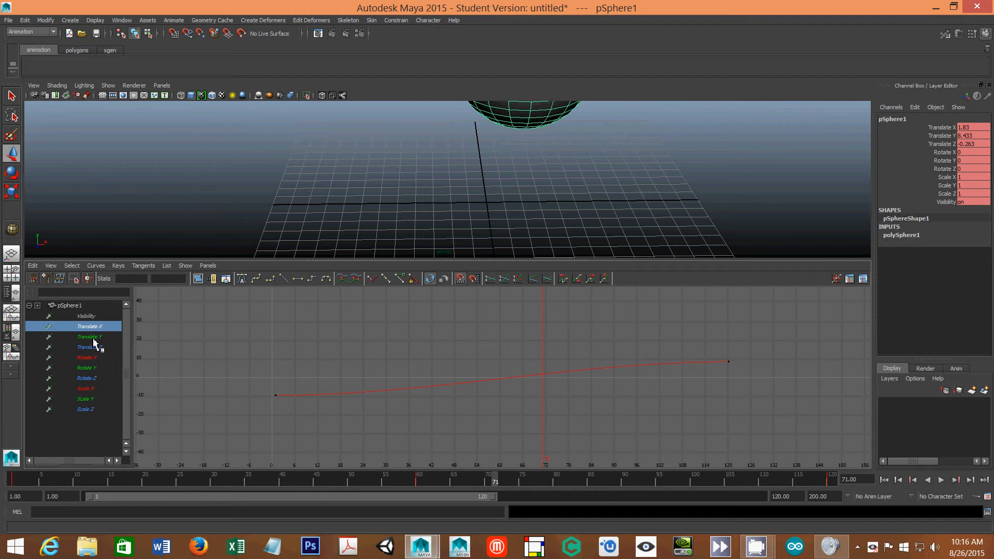
{"action": "left_click", "coordinate": [93, 337]}
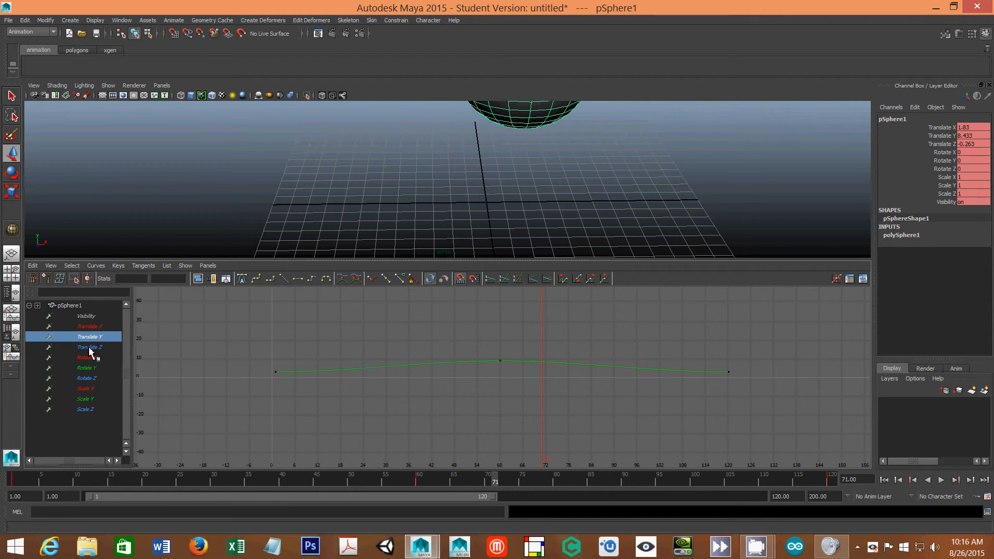
Frame the sphere's Translate Z curve in the graph and delete all of its keys
{"action": "left_click", "coordinate": [90, 350]}
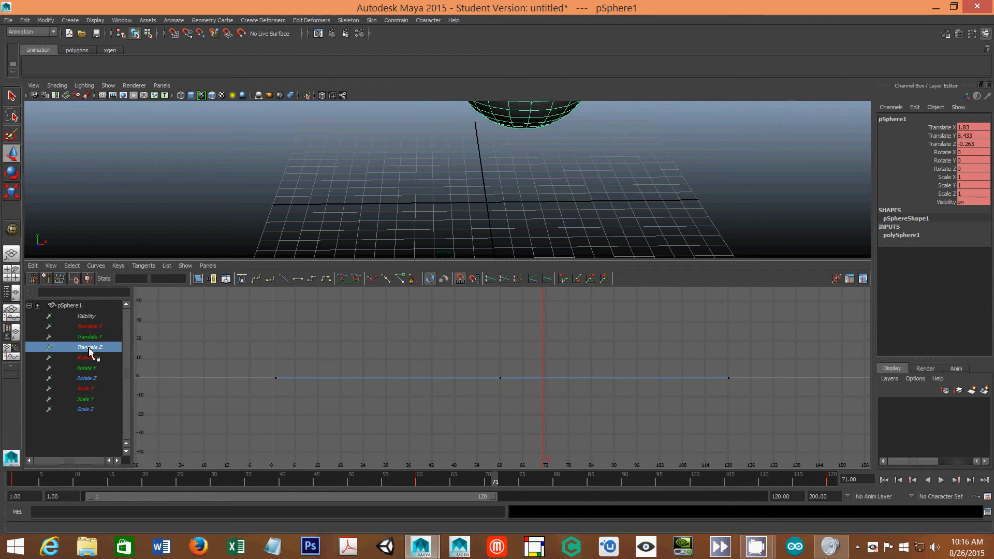
{"action": "left_click", "coordinate": [51, 265]}
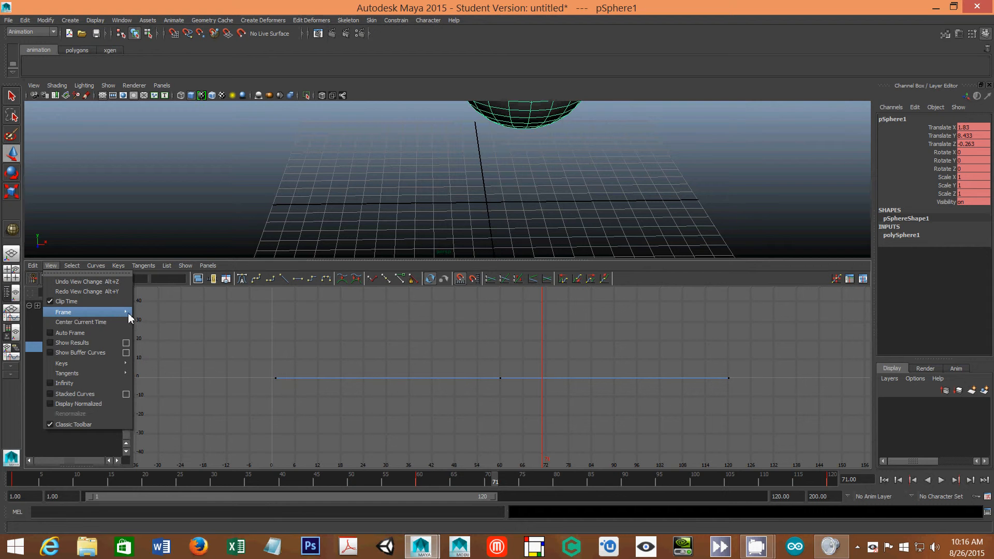
{"action": "mouse_move", "coordinate": [128, 312]}
{"action": "left_click", "coordinate": [163, 321]}
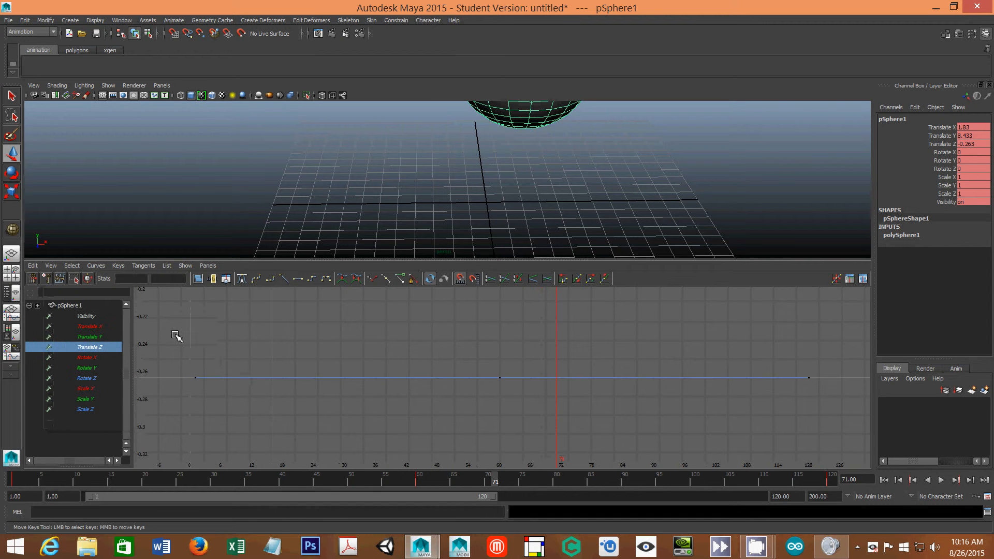
{"action": "left_click_drag", "start_coordinate": [175, 334], "coordinate": [835, 426]}
{"action": "key", "text": "Delete"}
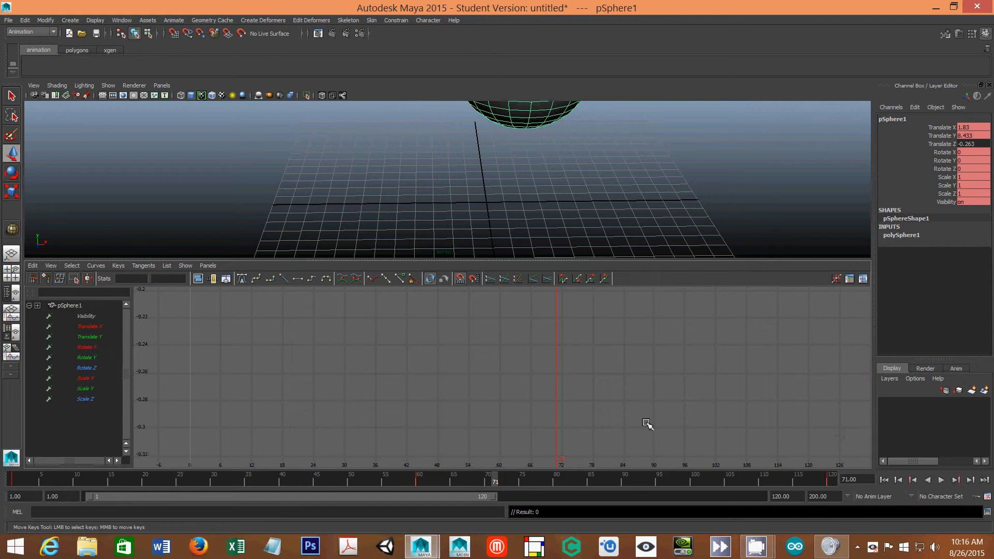
Frame the sphere's Rotate X curve in the graph and delete all of its keys
{"action": "left_click", "coordinate": [95, 347]}
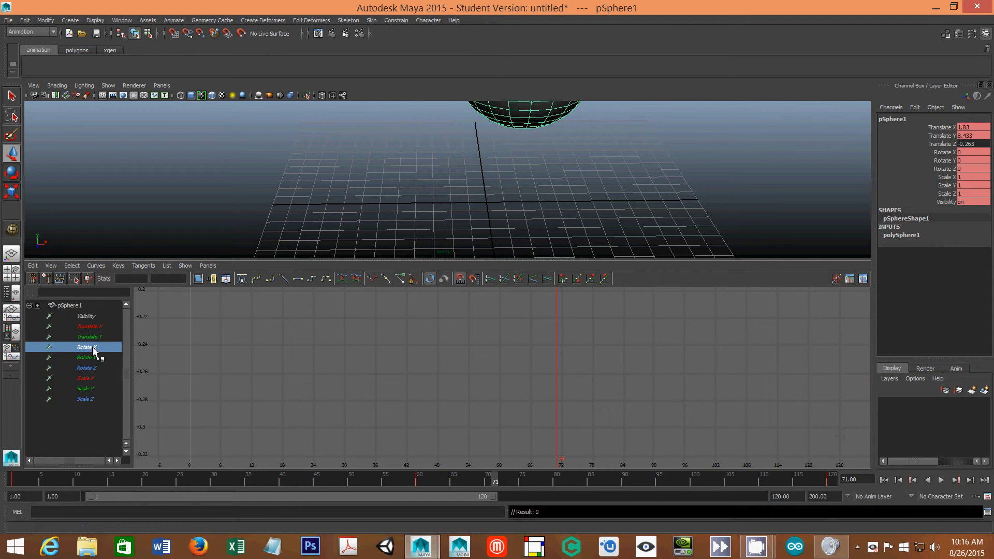
{"action": "left_click", "coordinate": [51, 266]}
{"action": "mouse_move", "coordinate": [100, 315]}
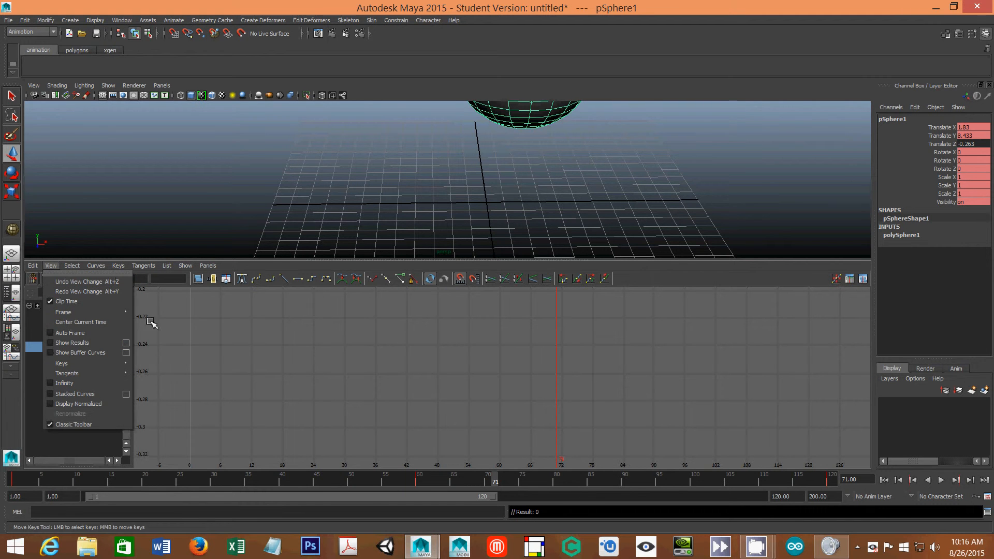
{"action": "left_click", "coordinate": [139, 319]}
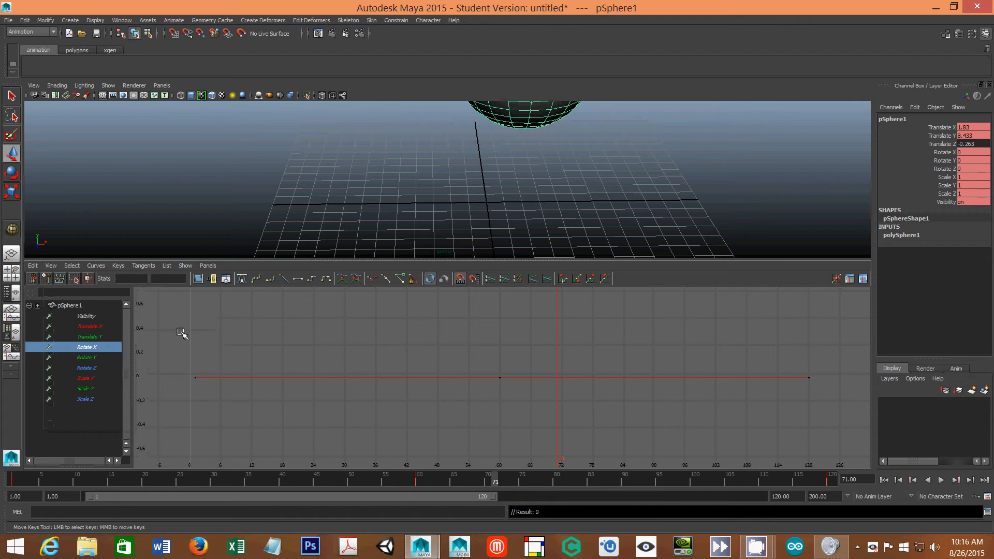
{"action": "left_click_drag", "start_coordinate": [182, 333], "coordinate": [842, 446]}
{"action": "key", "text": "Delete"}
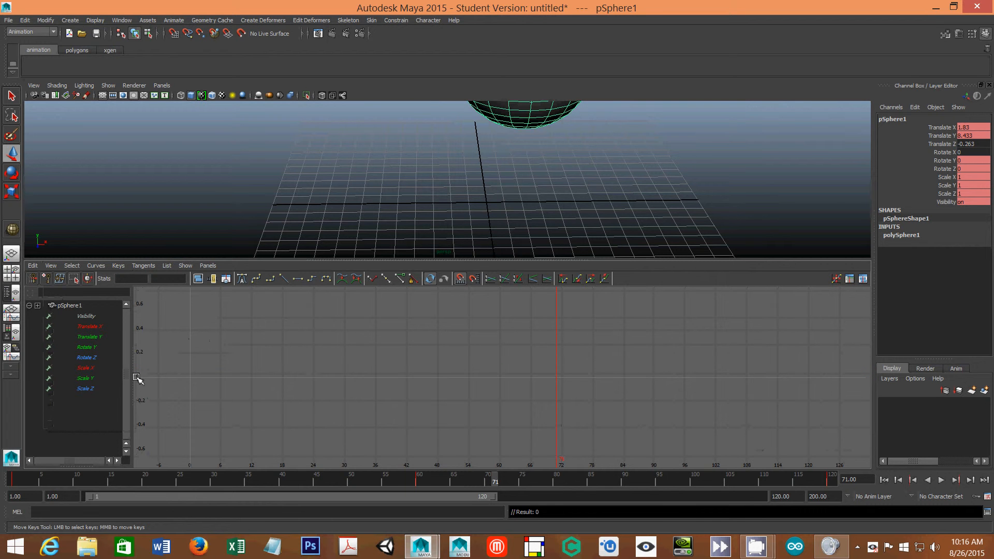
Frame the Rotate Z, Scale X, Scale Y and Scale Z curves together and delete all of their keys
{"action": "left_click", "coordinate": [79, 356]}
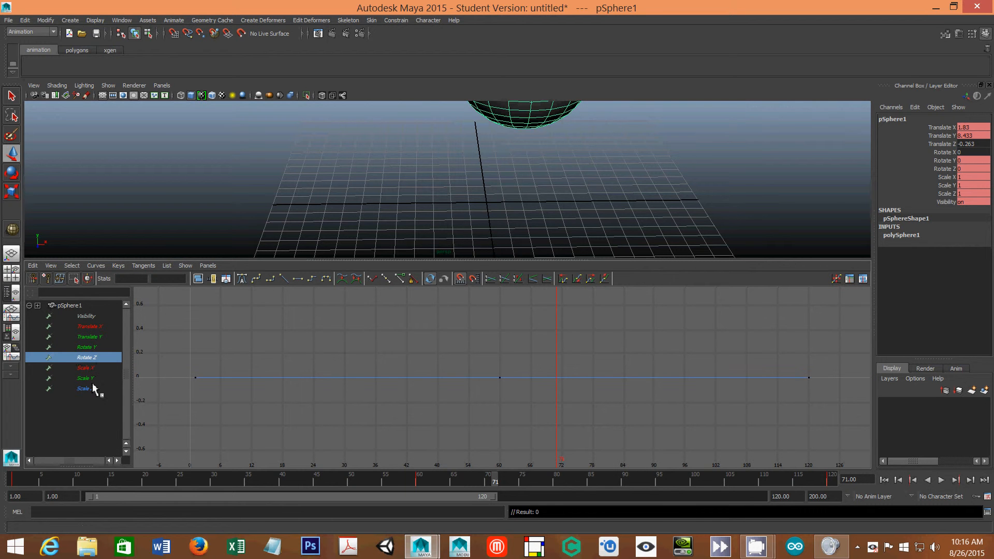
{"action": "left_click", "coordinate": [84, 388], "text": "shift"}
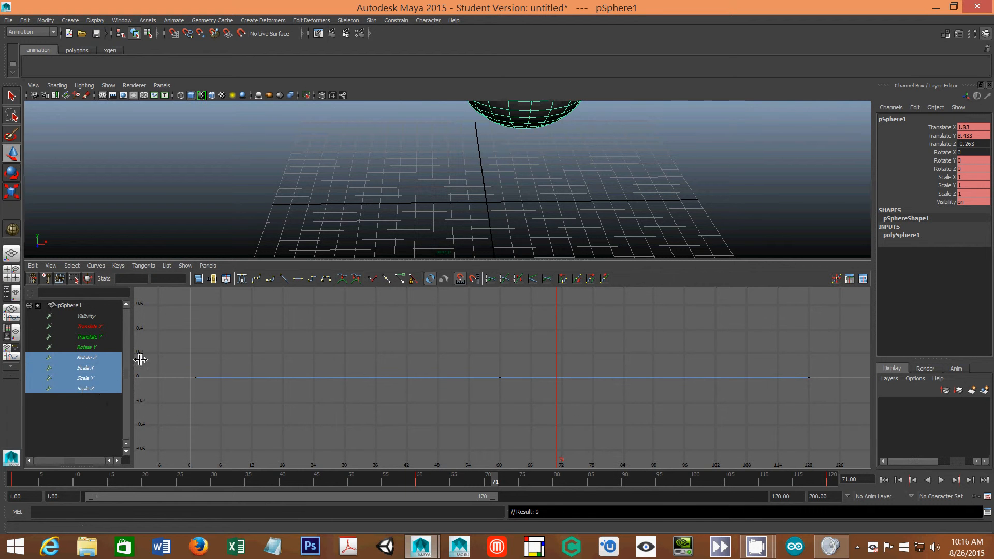
{"action": "left_click", "coordinate": [51, 265]}
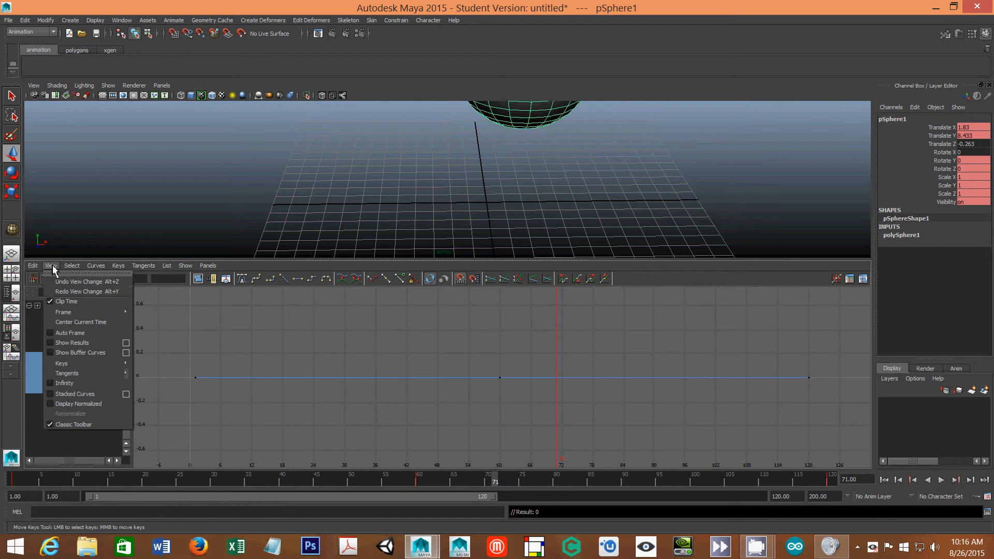
{"action": "left_click", "coordinate": [165, 322]}
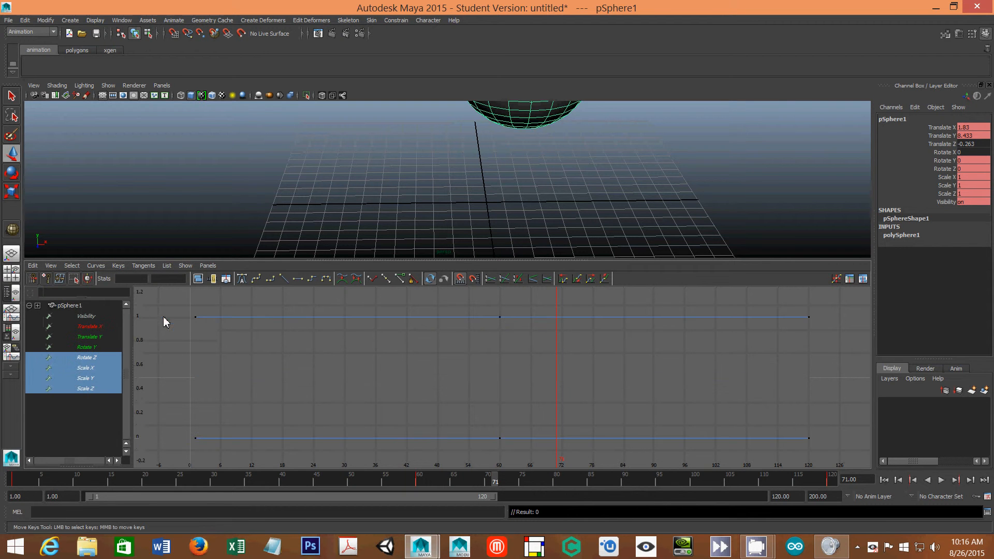
{"action": "left_click_drag", "start_coordinate": [280, 339], "coordinate": [829, 483]}
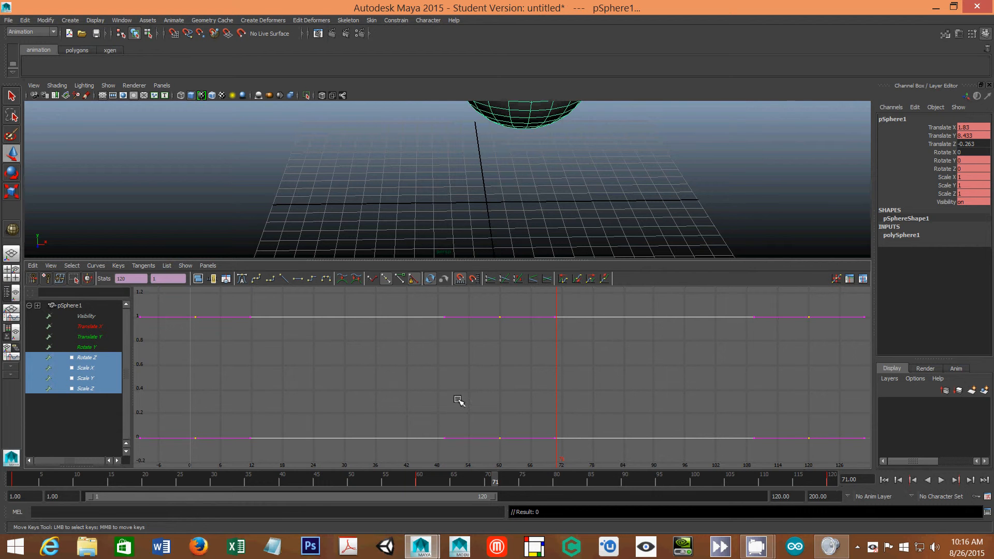
{"action": "key", "text": "Delete"}
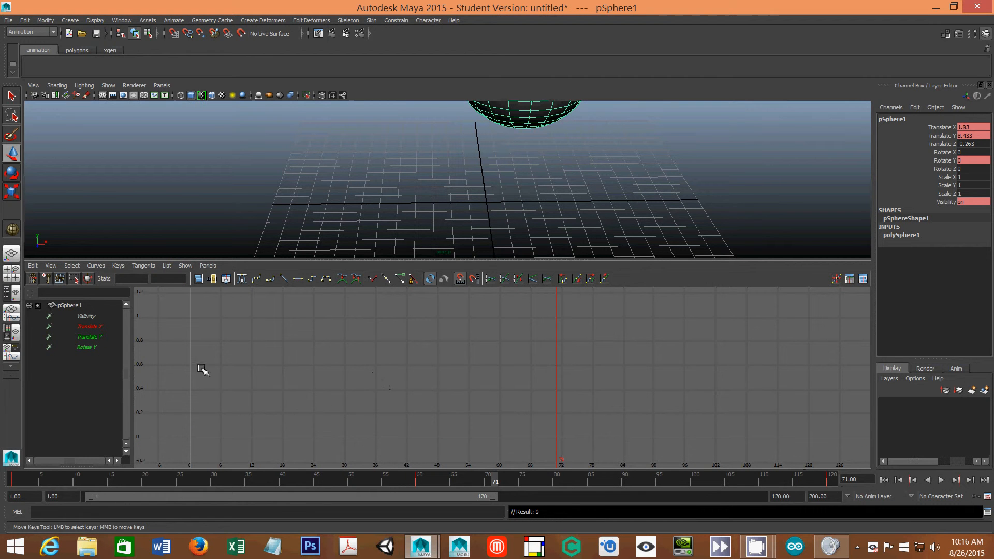
Delete all keys of the sphere's Rotate Y curve and of its Visibility curve
{"action": "left_click", "coordinate": [85, 348]}
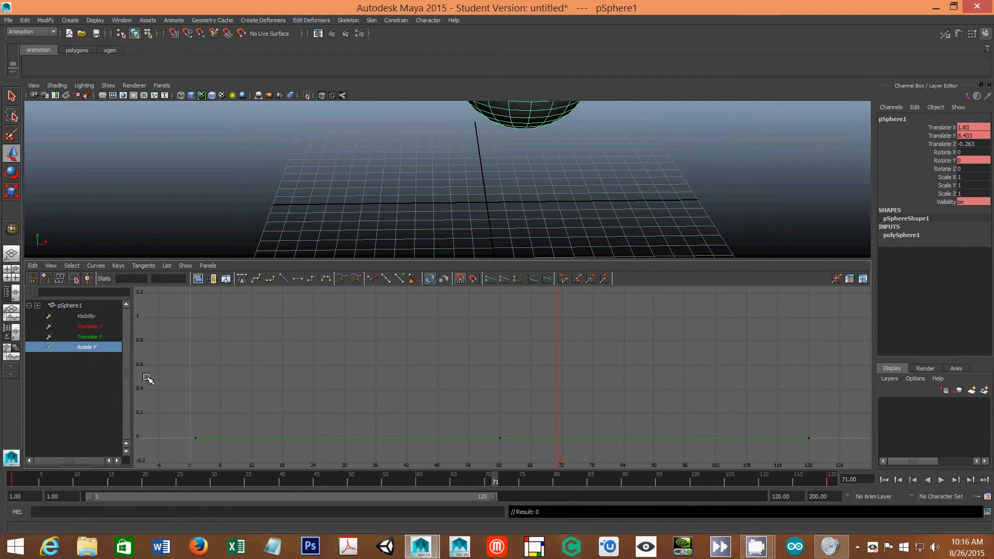
{"action": "left_click_drag", "start_coordinate": [149, 362], "coordinate": [842, 468]}
{"action": "key", "text": "Delete"}
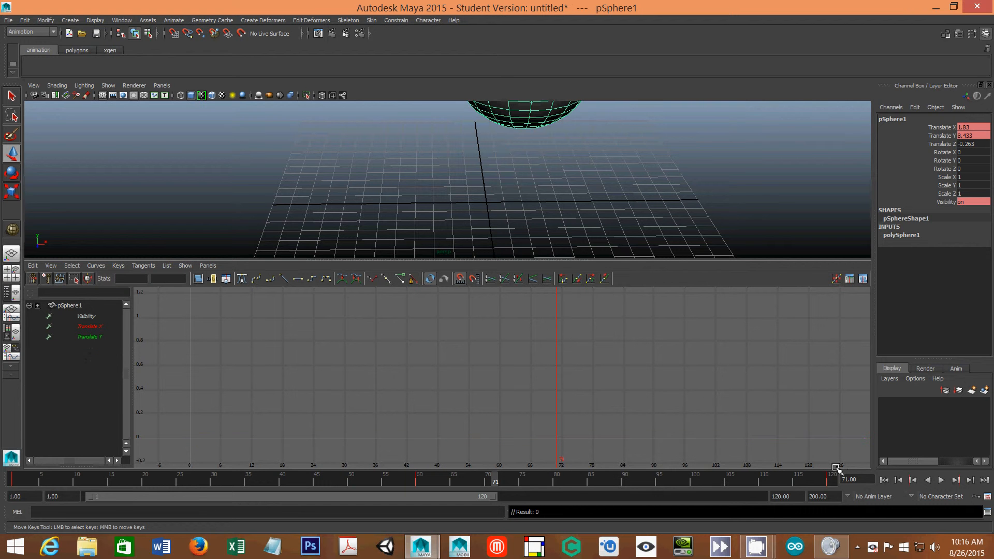
{"action": "left_click", "coordinate": [94, 316]}
{"action": "left_click_drag", "start_coordinate": [185, 306], "coordinate": [849, 368]}
{"action": "key", "text": "Delete"}
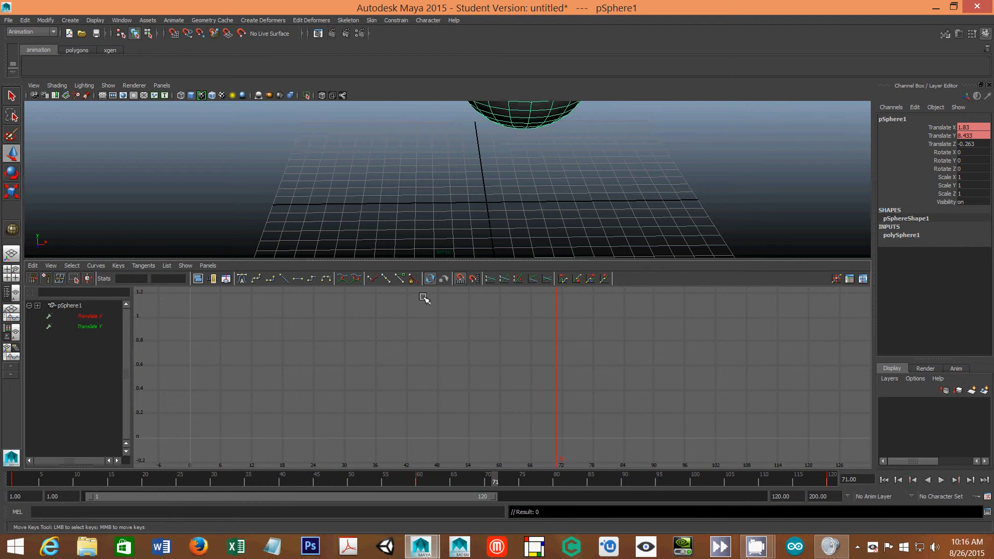
Examine the two remaining curves, Translate X and Translate Y, fully framed in the graph, individually and then together
{"action": "left_click", "coordinate": [84, 318]}
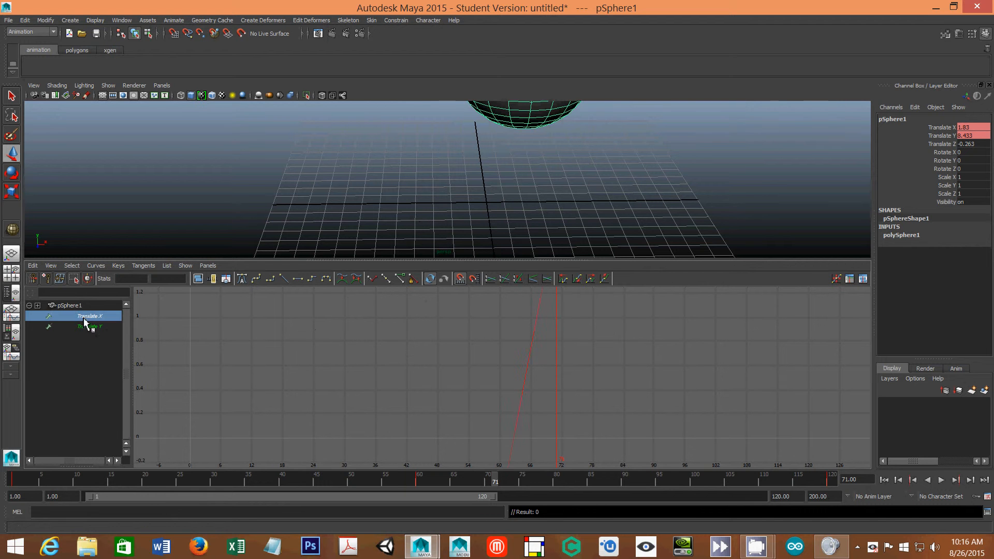
{"action": "left_click", "coordinate": [90, 328]}
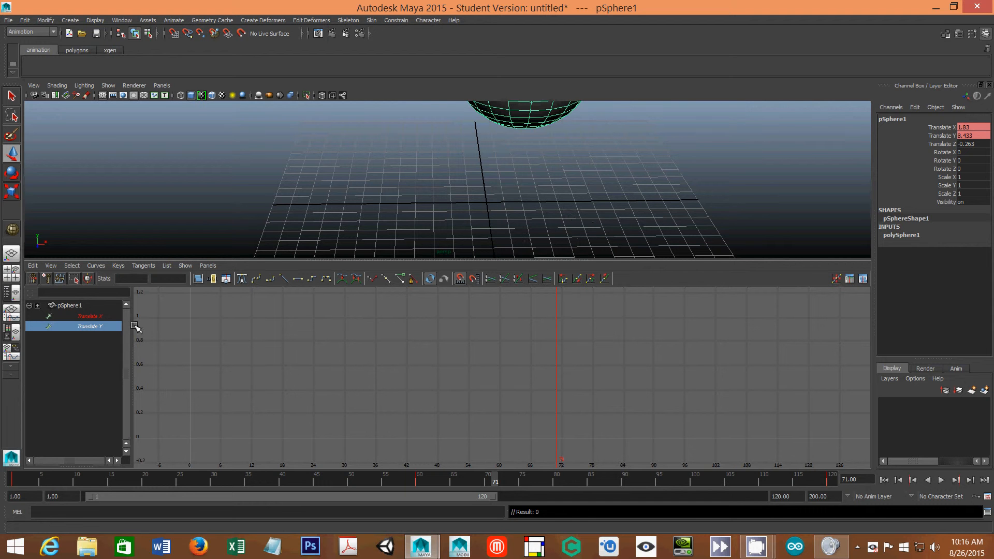
{"action": "left_click", "coordinate": [85, 318]}
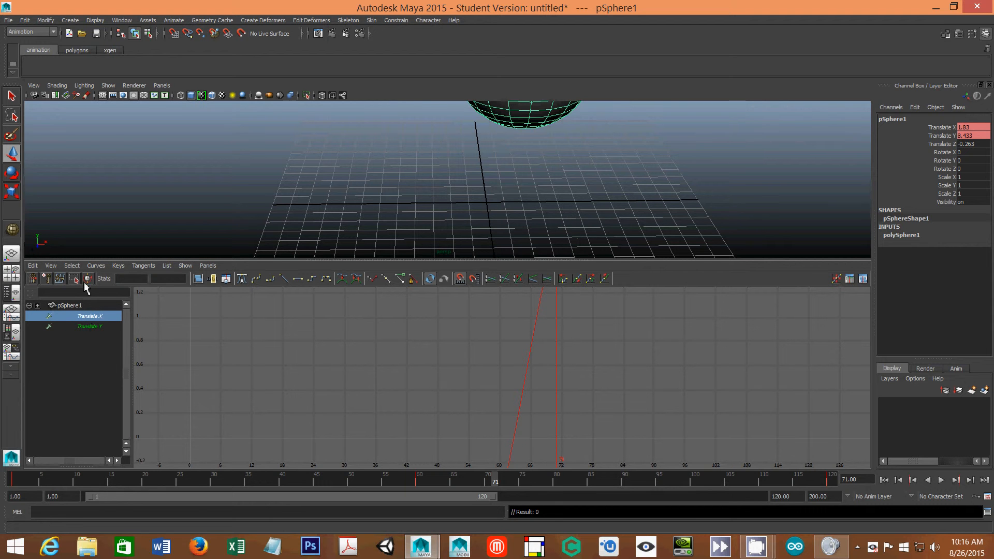
{"action": "left_click", "coordinate": [53, 266]}
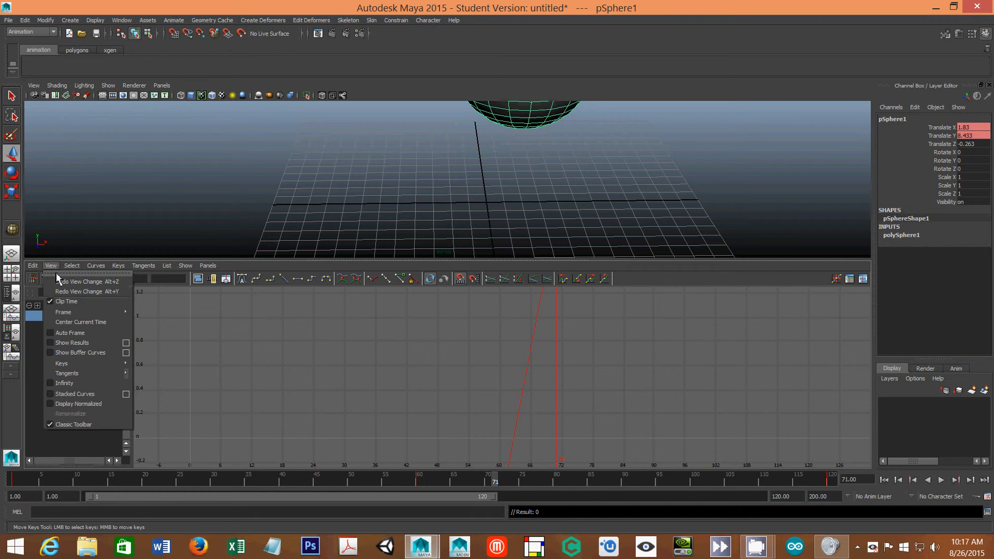
{"action": "mouse_move", "coordinate": [85, 312]}
{"action": "left_click", "coordinate": [164, 320]}
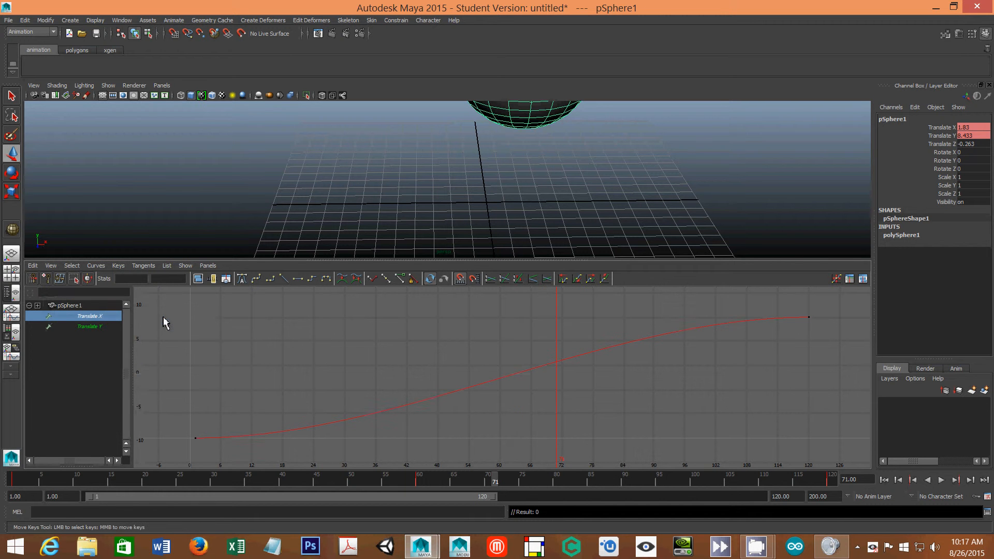
{"action": "left_click", "coordinate": [91, 327]}
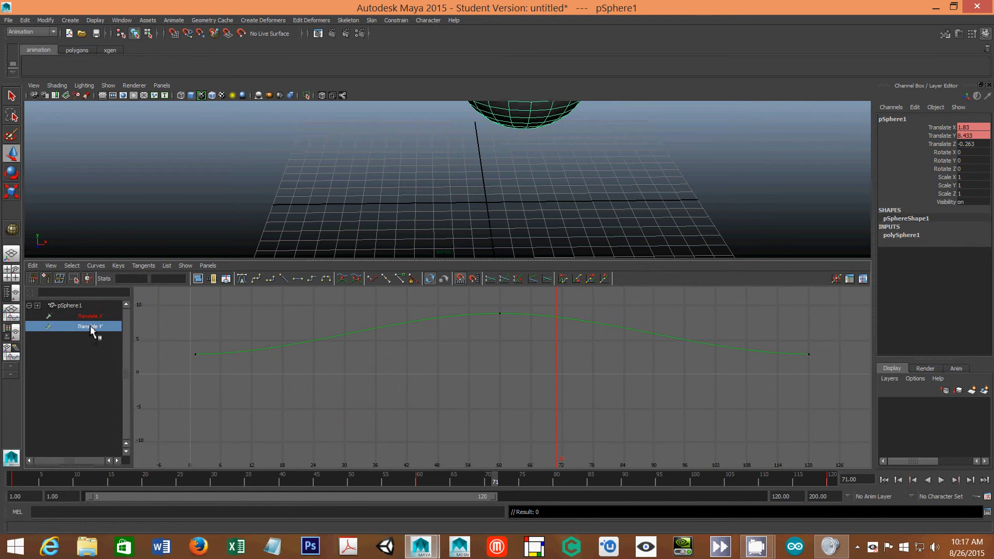
{"action": "left_click", "coordinate": [98, 320]}
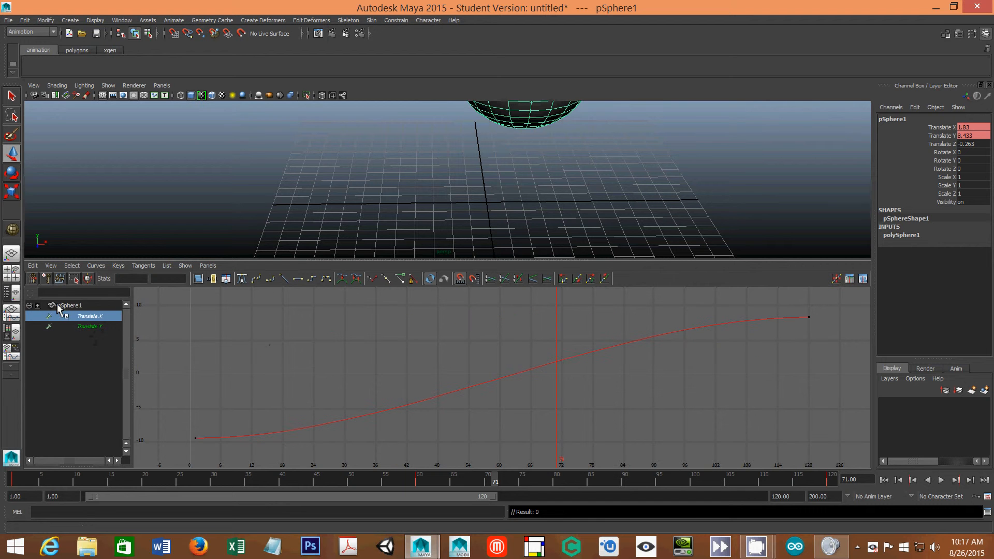
{"action": "left_click", "coordinate": [67, 307]}
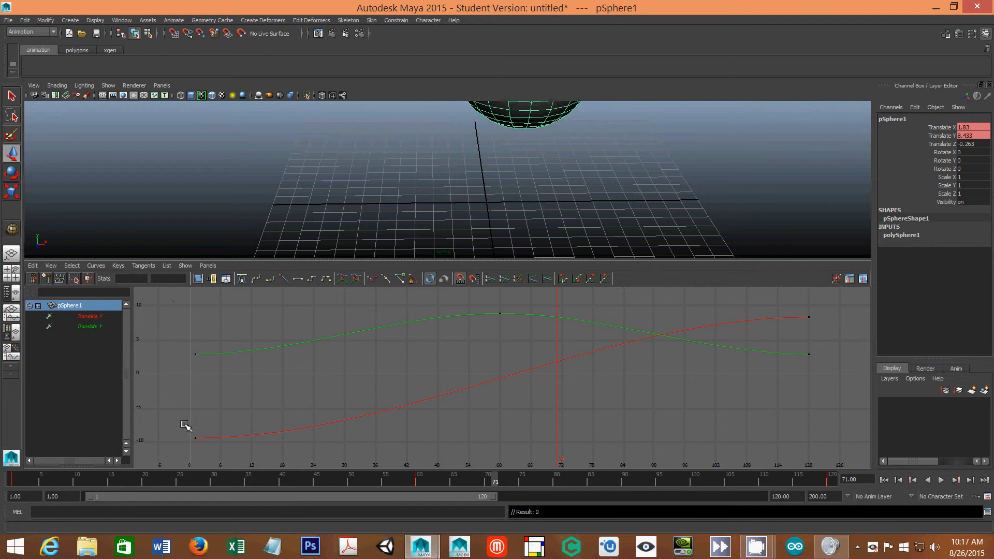
Select all keys of the Translate X curve and enlarge the 3D viewport, framing the whole grid and sphere
{"action": "left_click", "coordinate": [97, 317]}
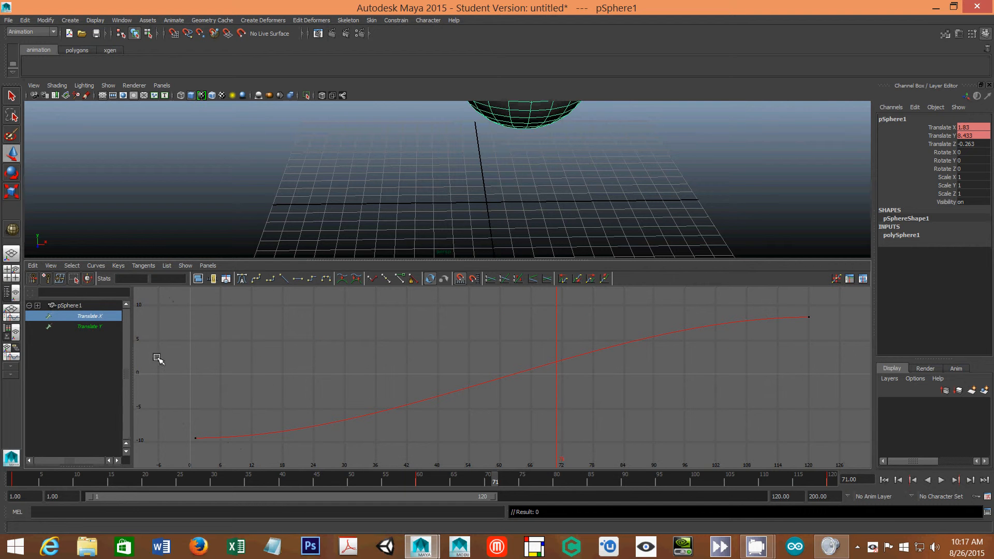
{"action": "left_click_drag", "start_coordinate": [169, 300], "coordinate": [836, 468]}
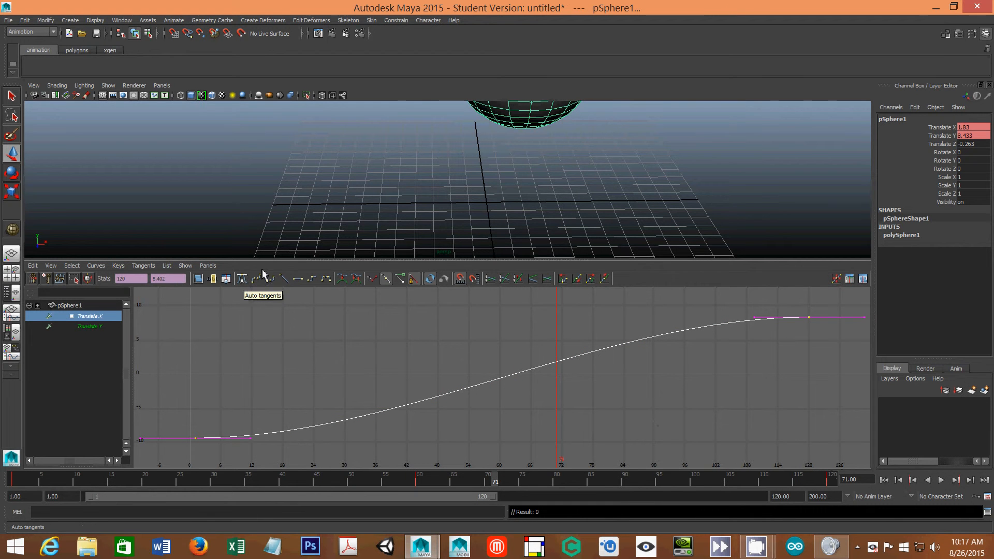
{"action": "left_click_drag", "start_coordinate": [419, 263], "coordinate": [425, 334]}
{"action": "scroll", "coordinate": [608, 229], "scroll_direction": "down", "scroll_amount": 4}
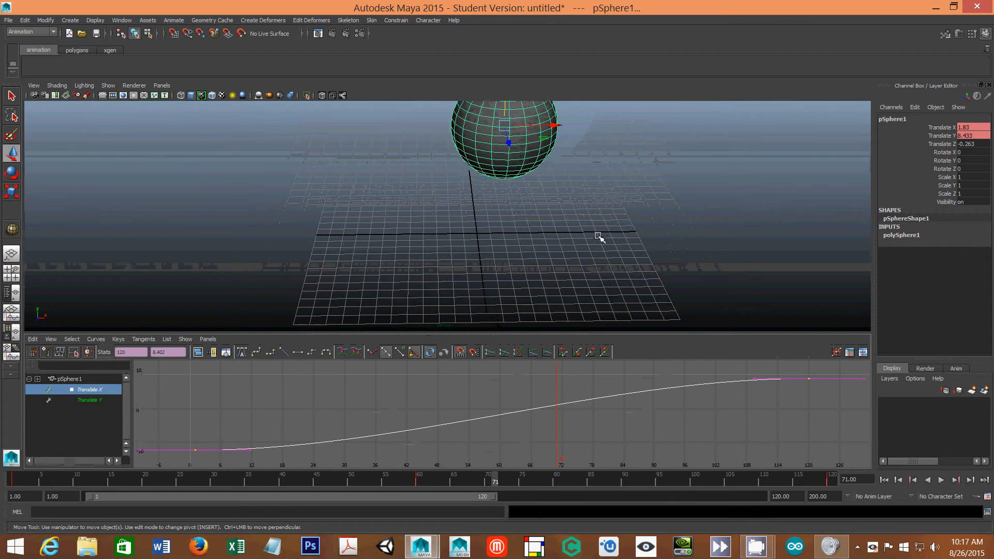
{"action": "left_click_drag", "start_coordinate": [575, 268], "coordinate": [544, 279], "text": "alt"}
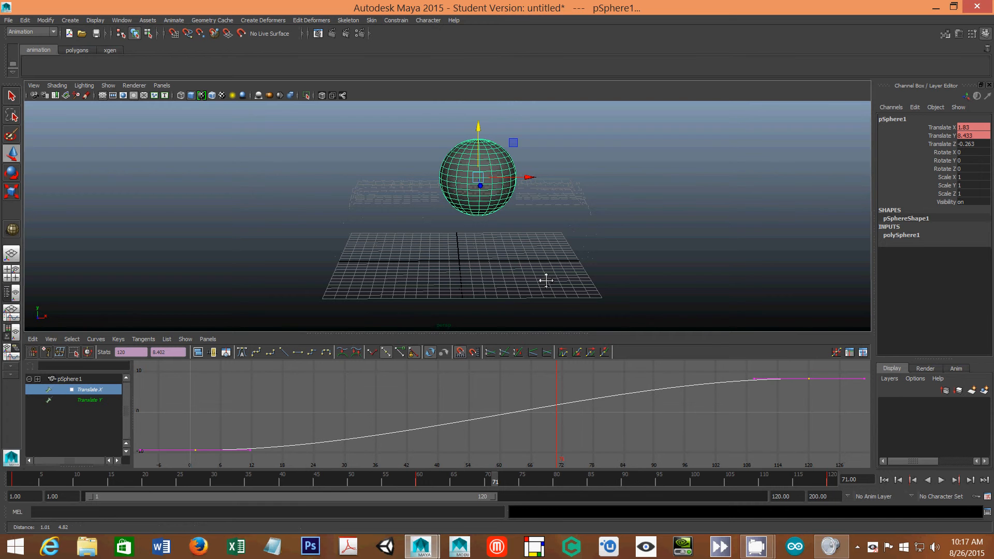
Play the sphere's animation backwards and forwards to examine its motion, and stop the playback
{"action": "left_click", "coordinate": [927, 483]}
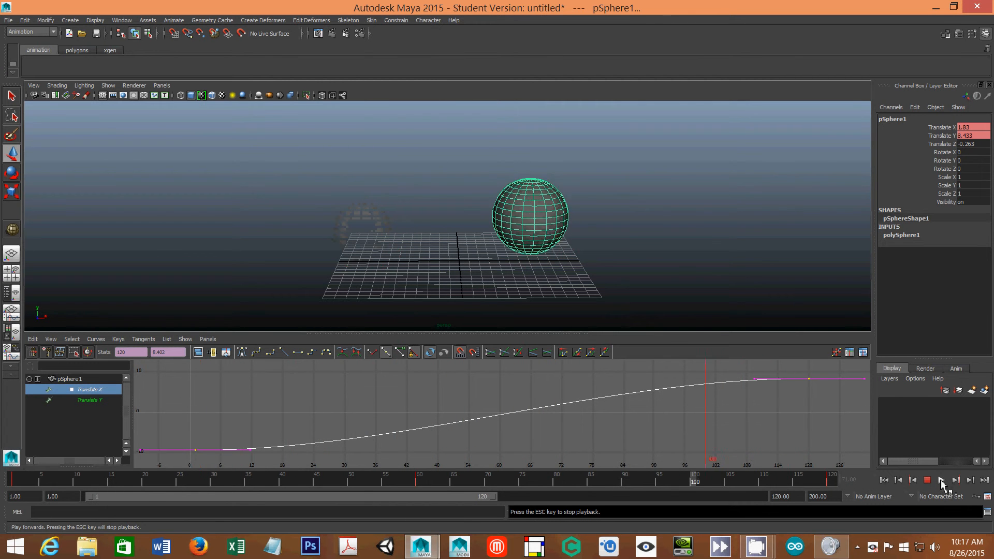
{"action": "left_click", "coordinate": [941, 483]}
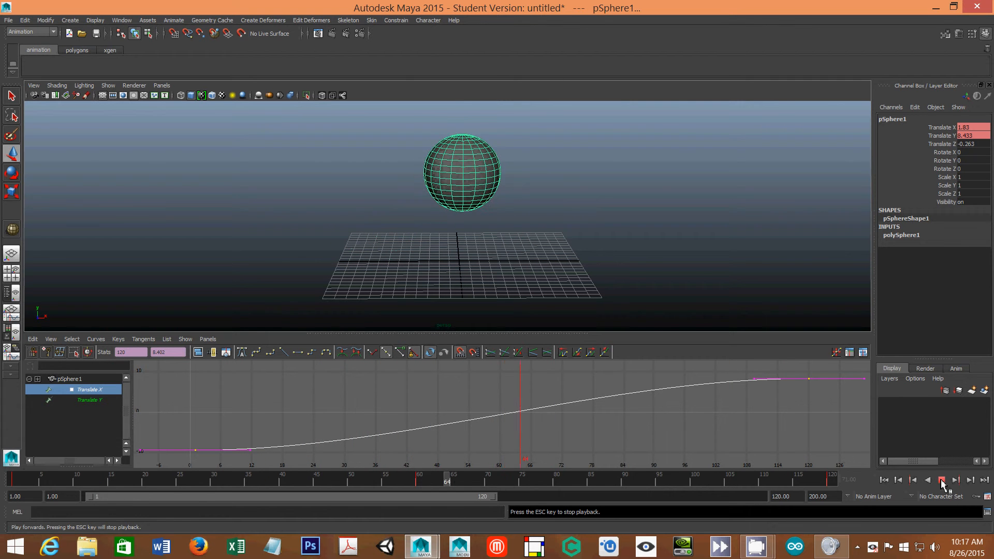
{"action": "left_click", "coordinate": [941, 483]}
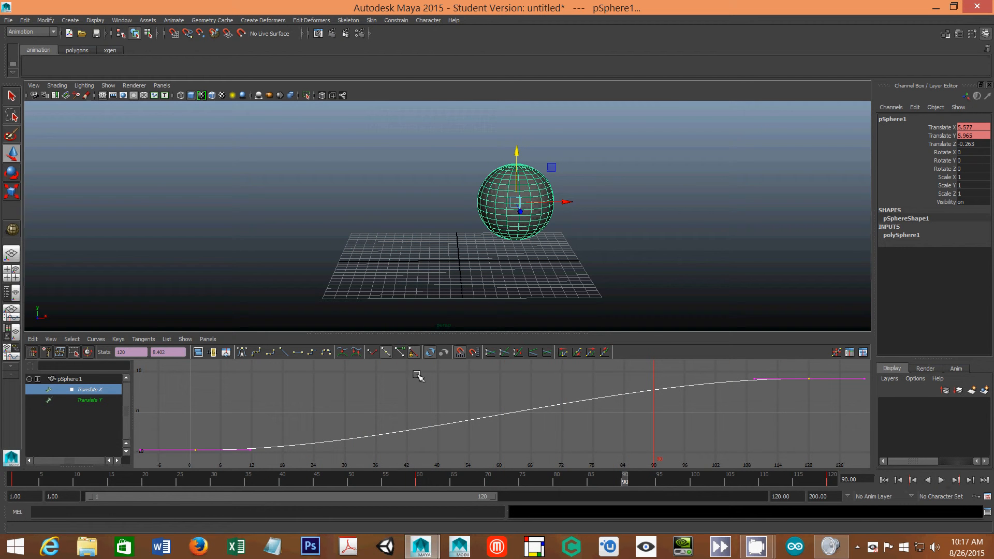
Try Auto and Spline tangents on the Translate X keys, and play the animation with the Spline setting
{"action": "left_click", "coordinate": [242, 354]}
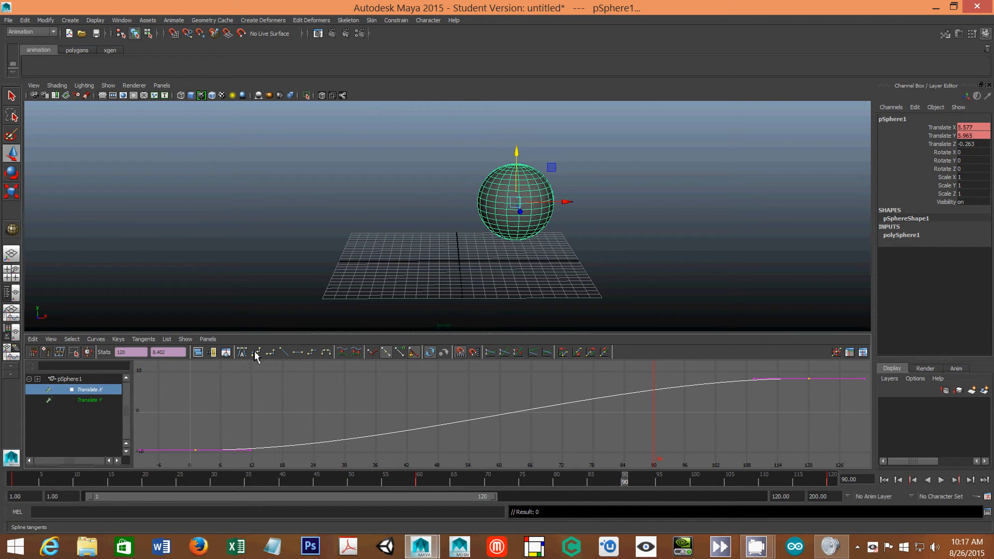
{"action": "left_click", "coordinate": [256, 354]}
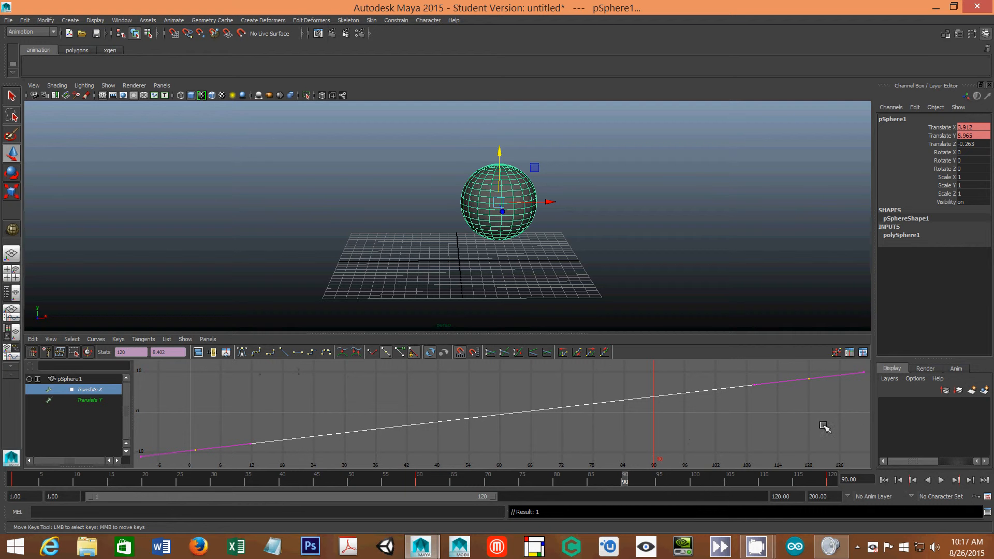
{"action": "left_click", "coordinate": [941, 481]}
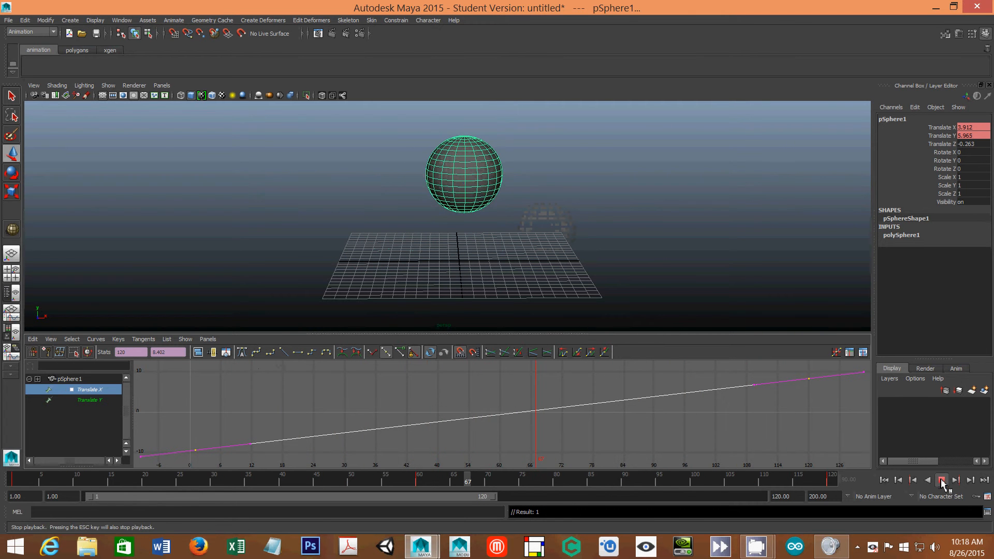
{"action": "left_click", "coordinate": [942, 480]}
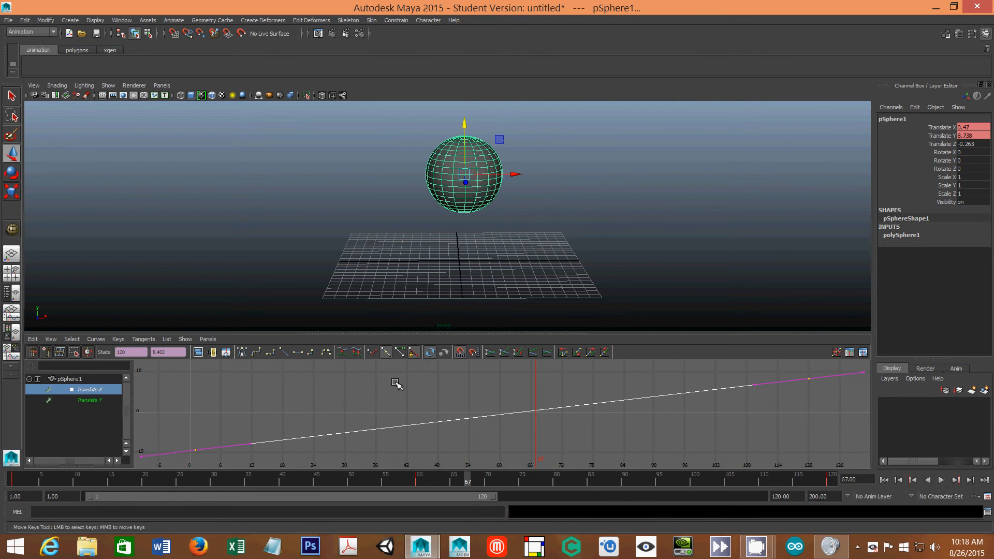
Try Clamped, Linear and Flat tangents in turn on the Translate X keys, and play the animation with the Flat setting
{"action": "left_click", "coordinate": [269, 353]}
{"action": "left_click", "coordinate": [285, 354]}
{"action": "left_click", "coordinate": [300, 357]}
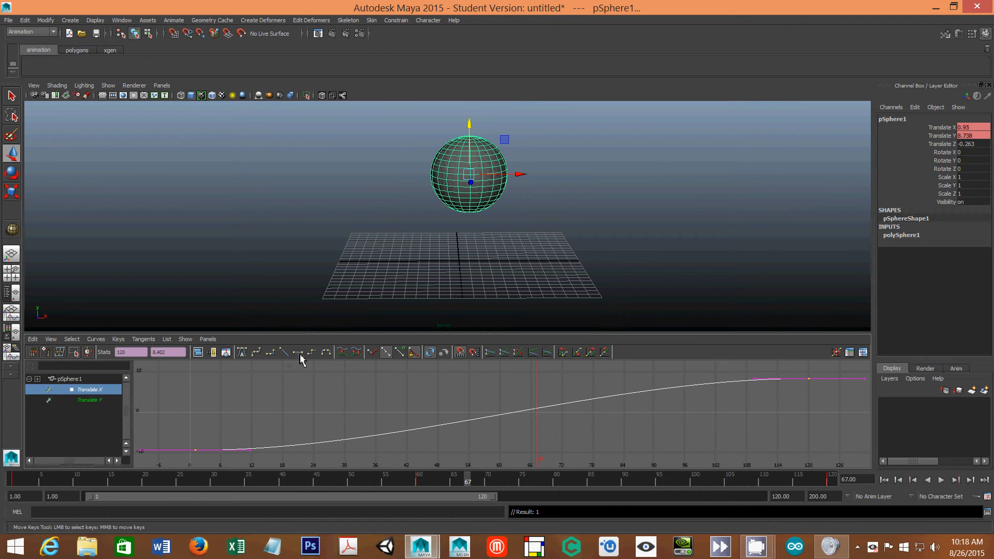
{"action": "left_click", "coordinate": [941, 480]}
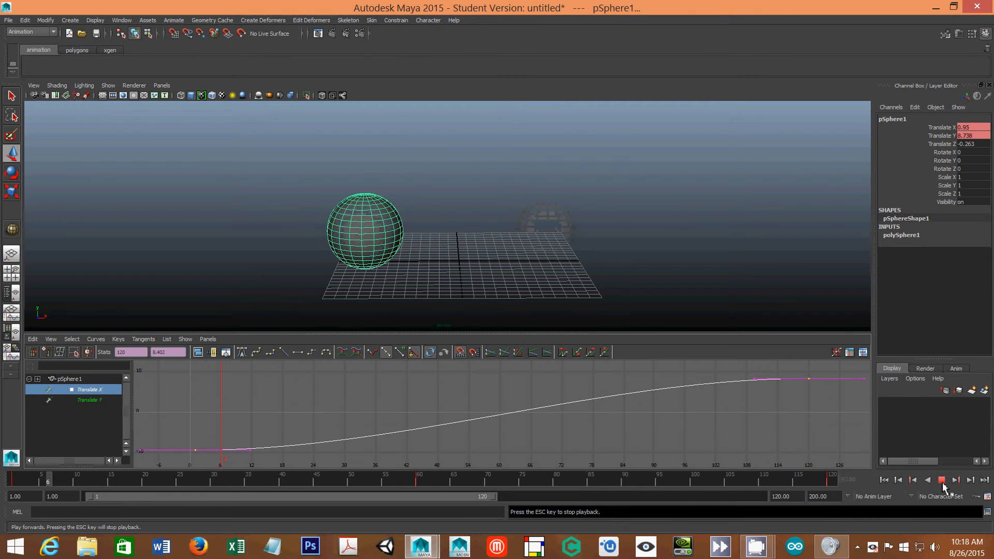
{"action": "left_click", "coordinate": [941, 481]}
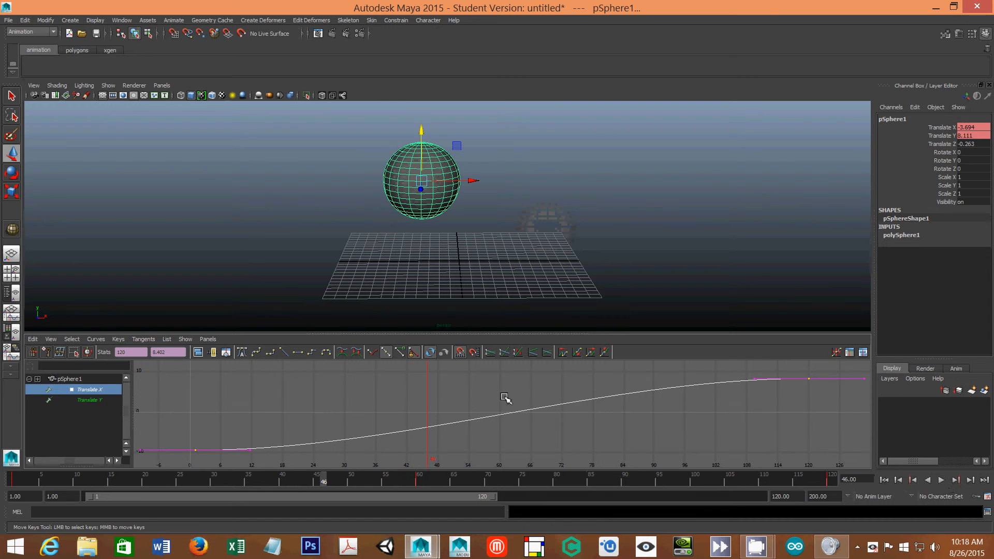
Apply Stepped tangents to the Translate X keys and play the animation from frame 1
{"action": "left_click", "coordinate": [313, 353]}
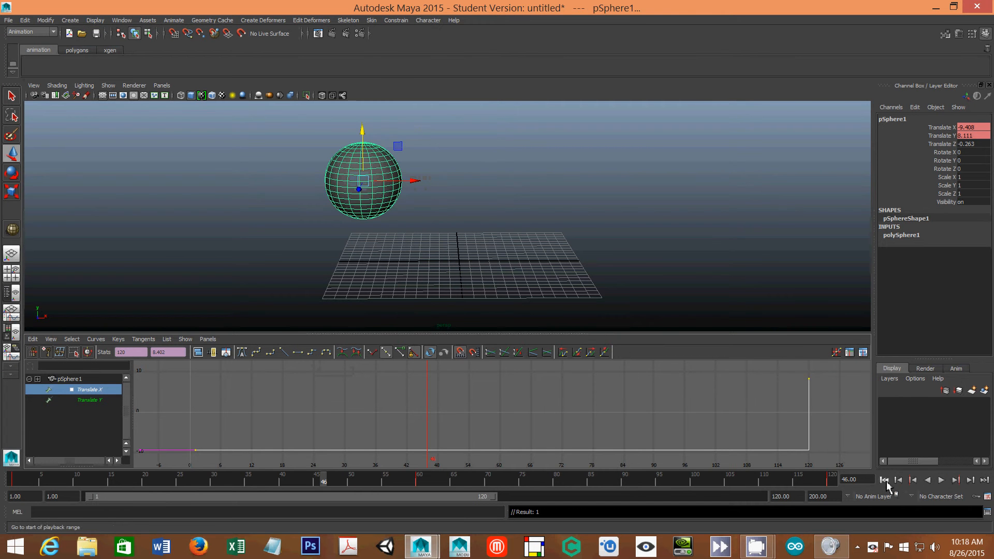
{"action": "left_click", "coordinate": [883, 480]}
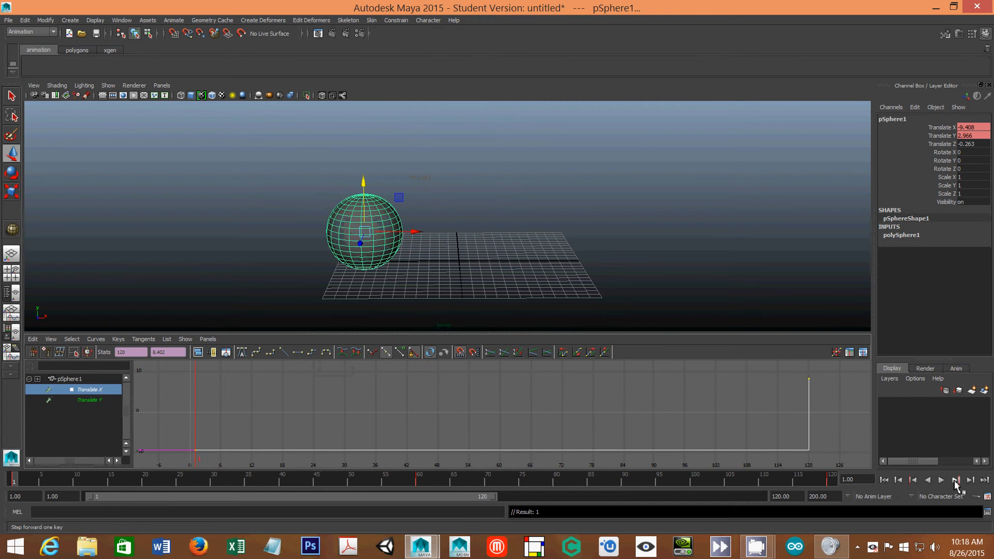
{"action": "left_click", "coordinate": [941, 481]}
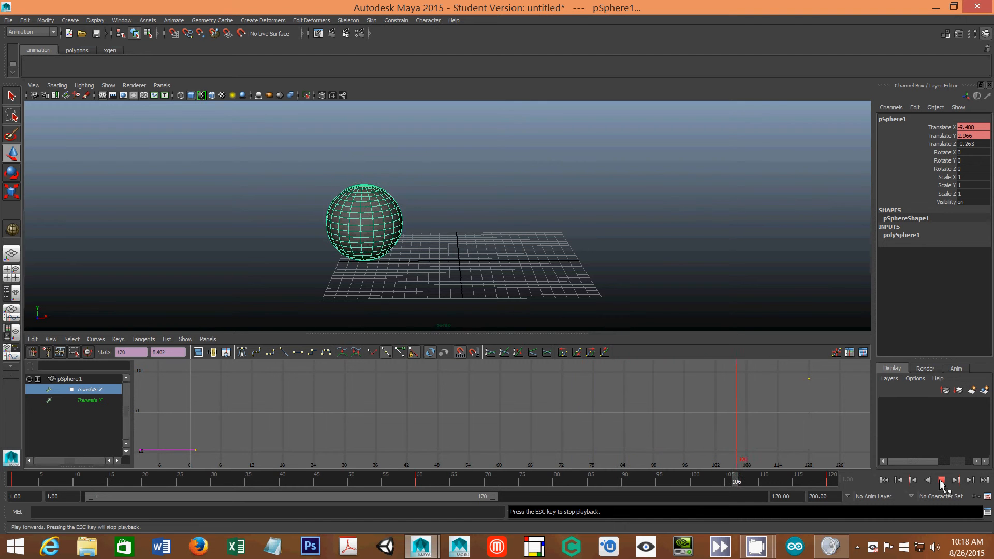
{"action": "left_click", "coordinate": [941, 480]}
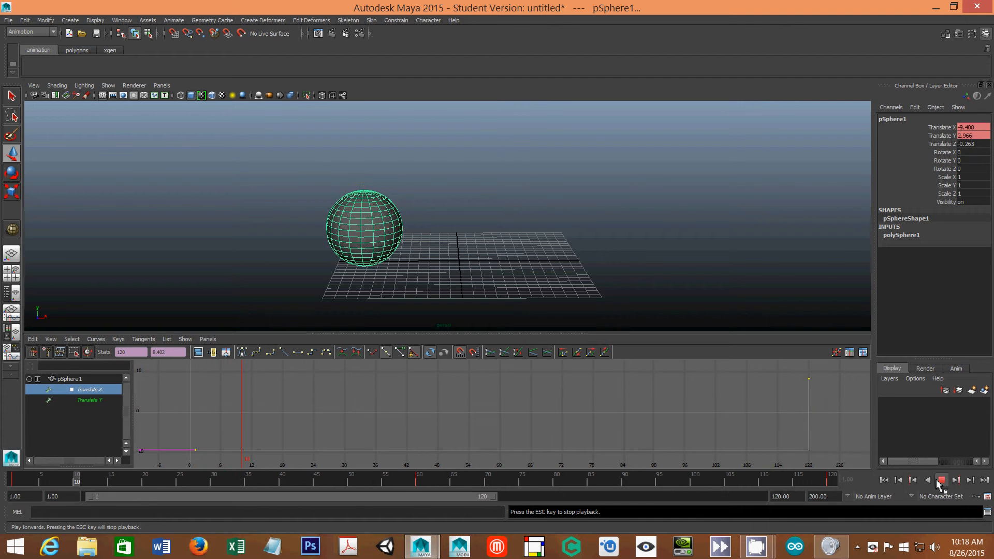
Try Stepped tangents on all Translate Y keys and play the animation
{"action": "left_click", "coordinate": [103, 401]}
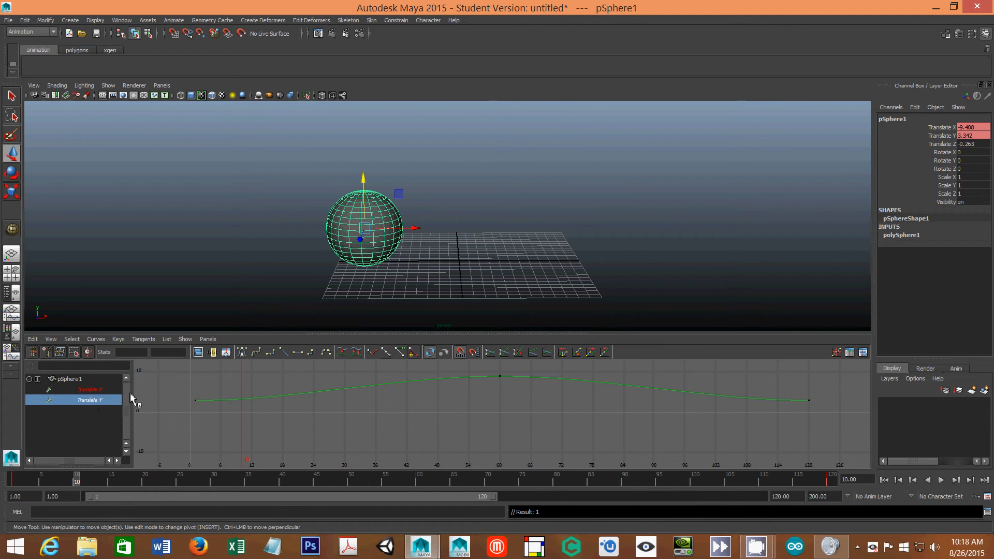
{"action": "left_click_drag", "start_coordinate": [184, 366], "coordinate": [834, 466]}
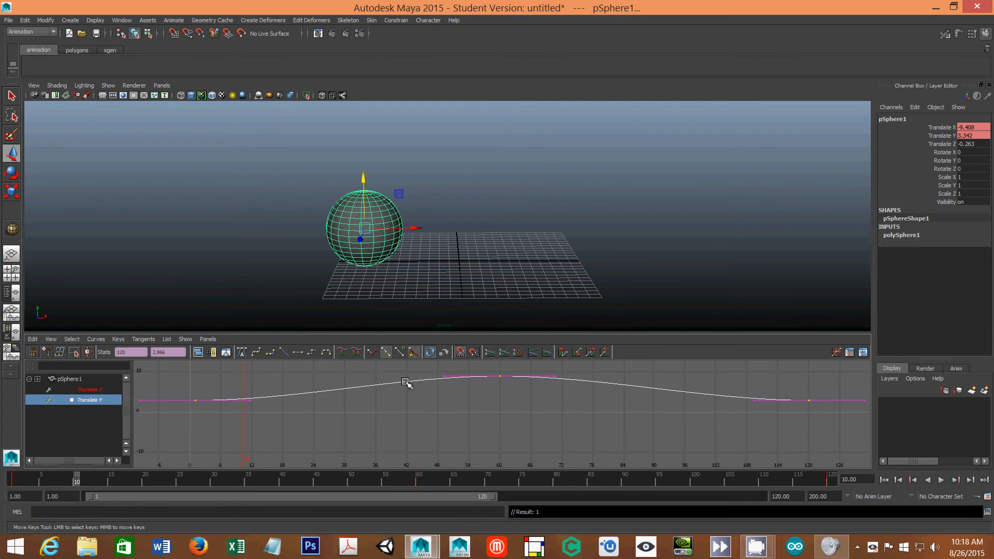
{"action": "left_click", "coordinate": [314, 354]}
{"action": "left_click", "coordinate": [941, 481]}
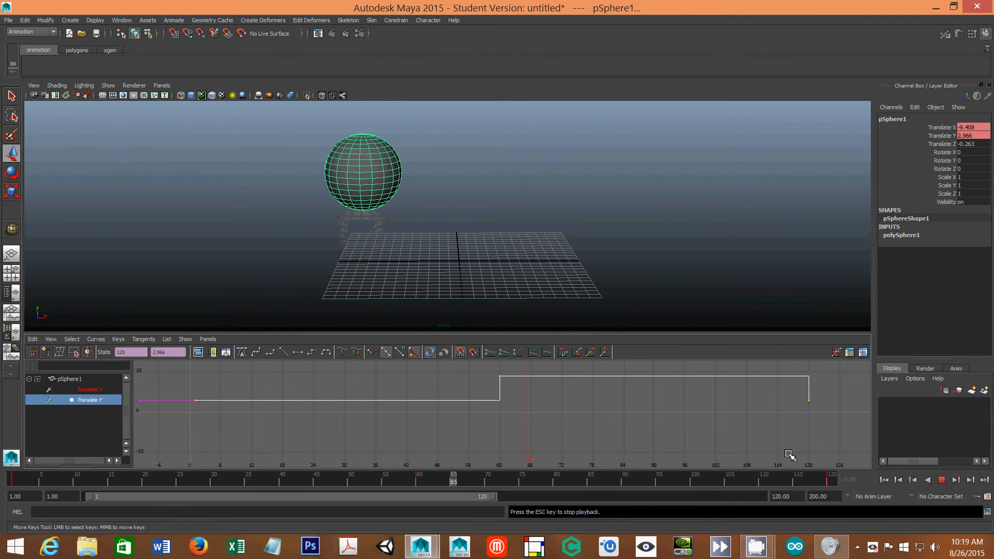
Set all Translate Y keys to Auto tangents, stop the playback, and show both of the sphere's curves in the graph
{"action": "left_click", "coordinate": [242, 356]}
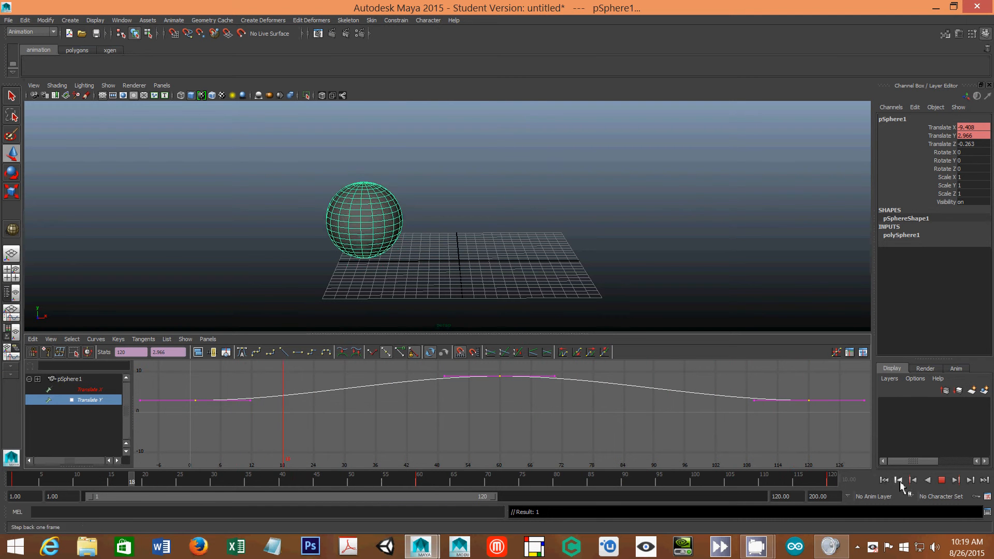
{"action": "left_click", "coordinate": [942, 480]}
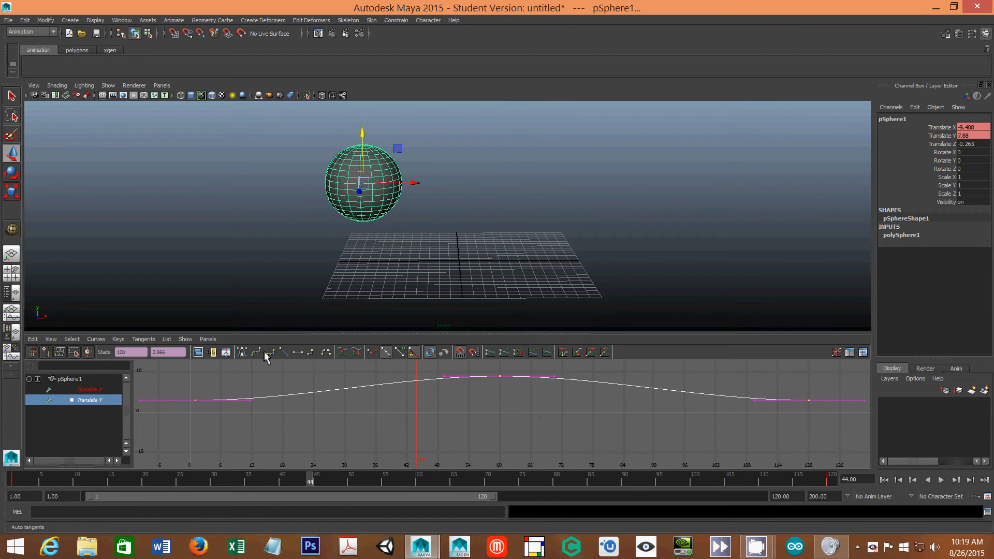
{"action": "left_click", "coordinate": [70, 379]}
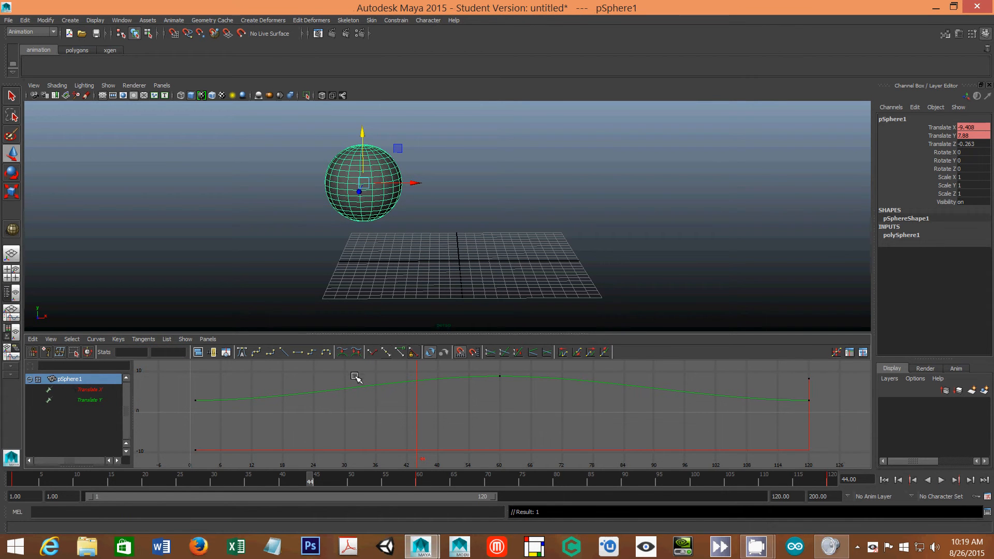
Scrub back to frame 1 and delete the sphere's key at frame 60 in the timeline
{"action": "left_click_drag", "start_coordinate": [310, 486], "coordinate": [268, 483]}
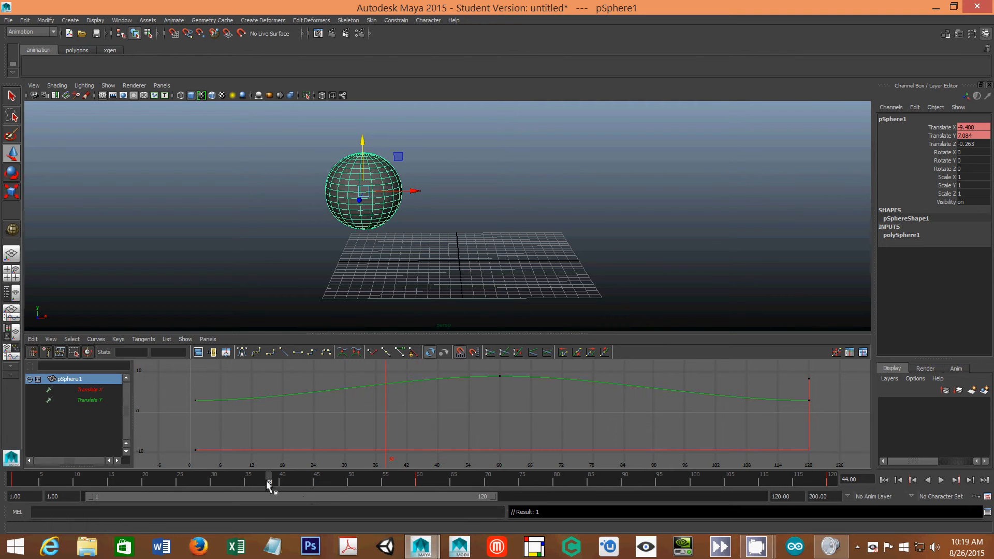
{"action": "left_click", "coordinate": [14, 483]}
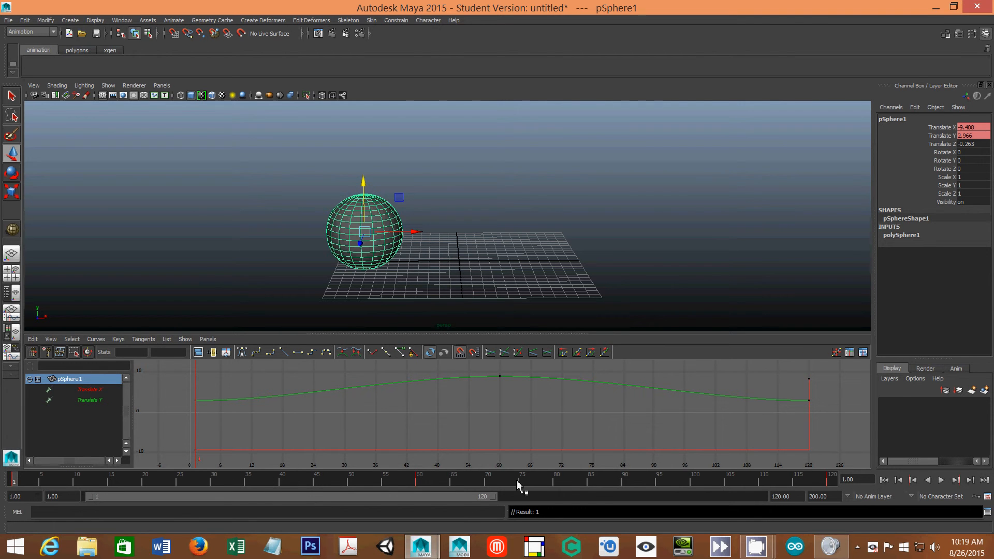
{"action": "left_click", "coordinate": [418, 484]}
{"action": "right_click", "coordinate": [419, 484]}
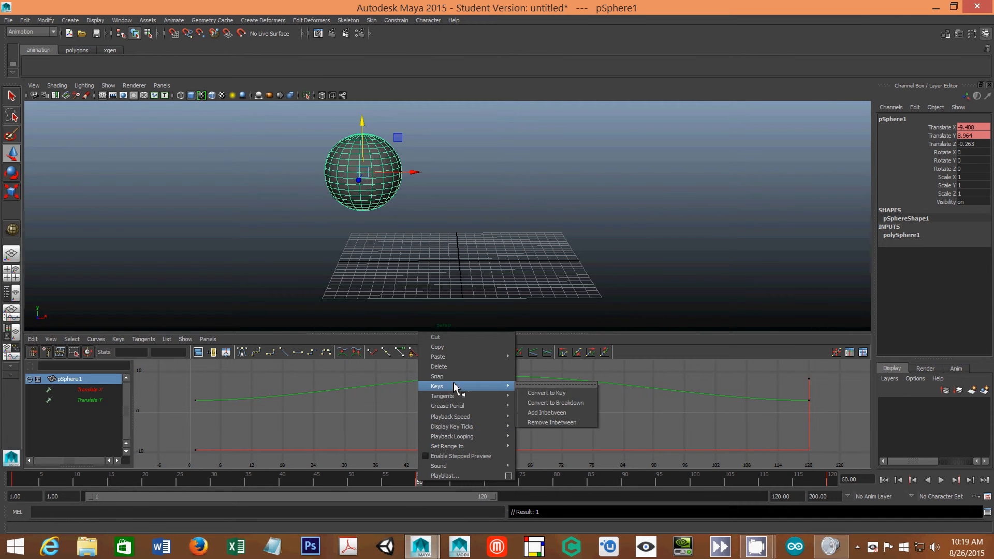
{"action": "mouse_move", "coordinate": [472, 361]}
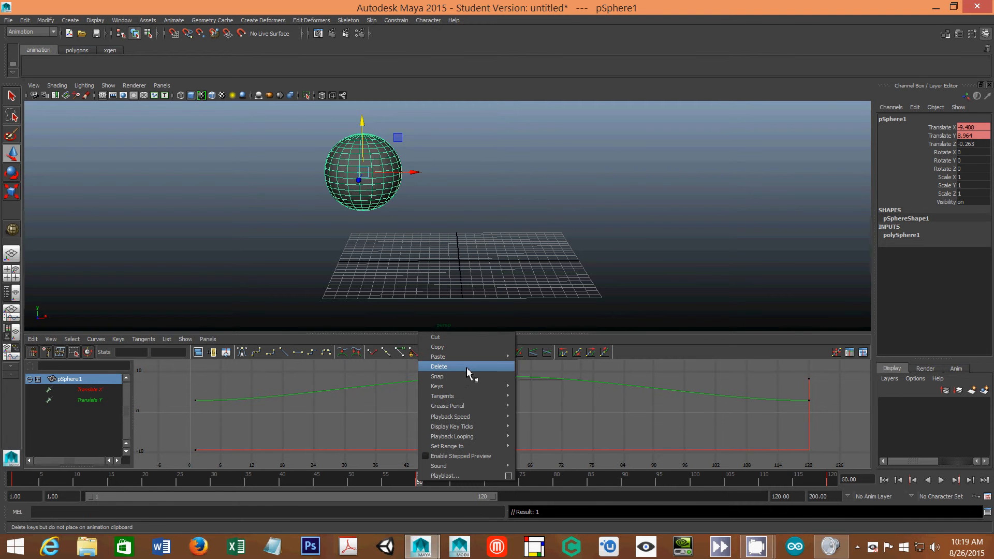
{"action": "left_click", "coordinate": [468, 372]}
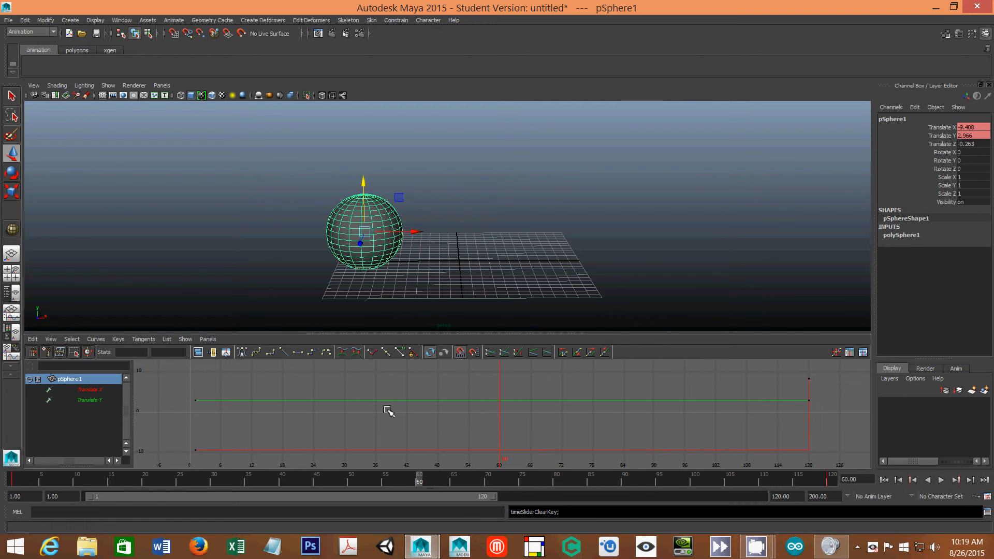
Undo the deletion of the key at frame 60
{"action": "left_click", "coordinate": [30, 21]}
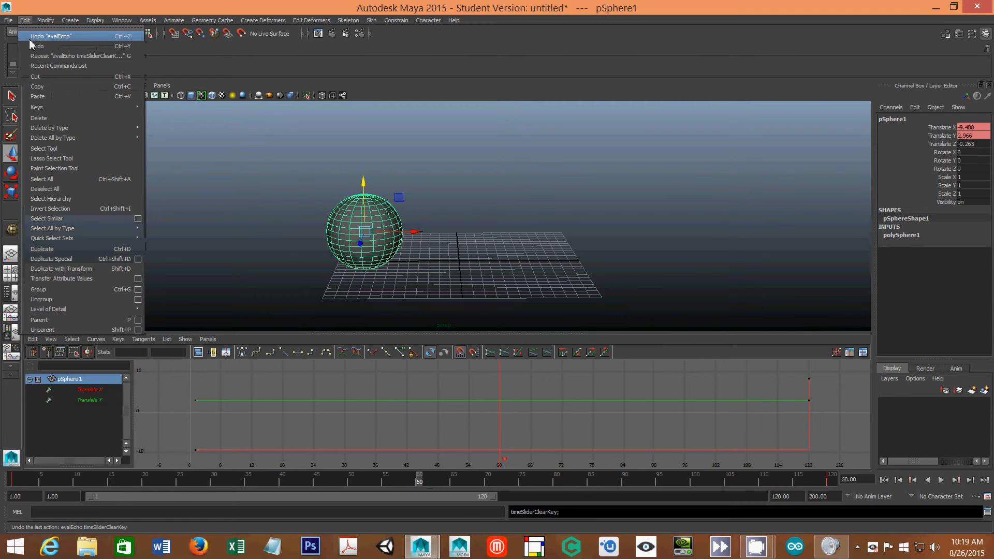
{"action": "left_click", "coordinate": [31, 45]}
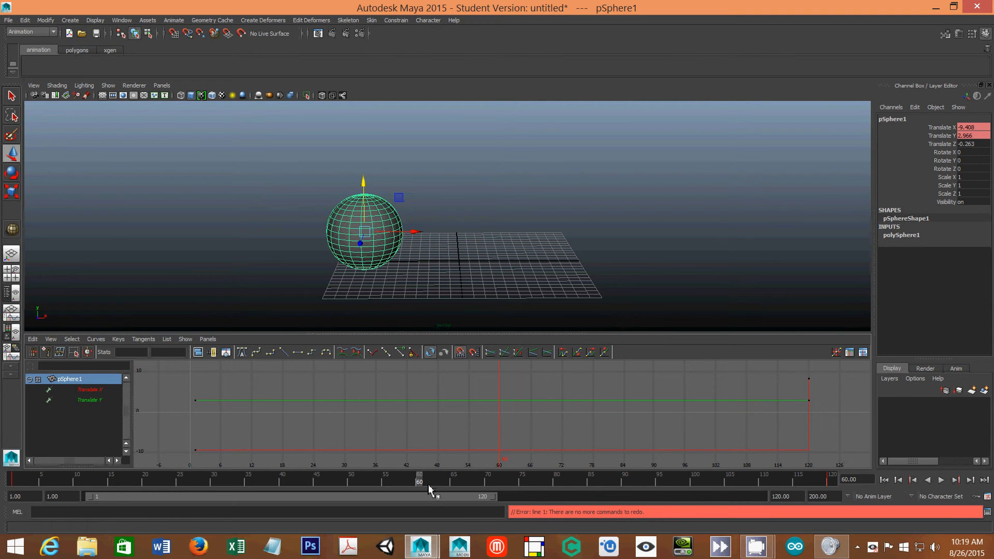
{"action": "left_click", "coordinate": [30, 20]}
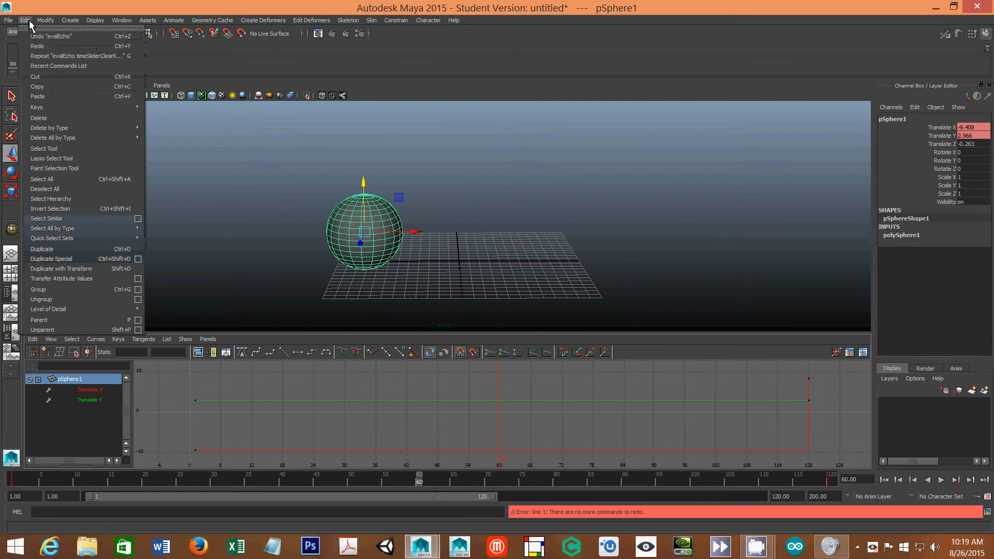
{"action": "left_click", "coordinate": [36, 38]}
{"action": "left_click", "coordinate": [29, 21]}
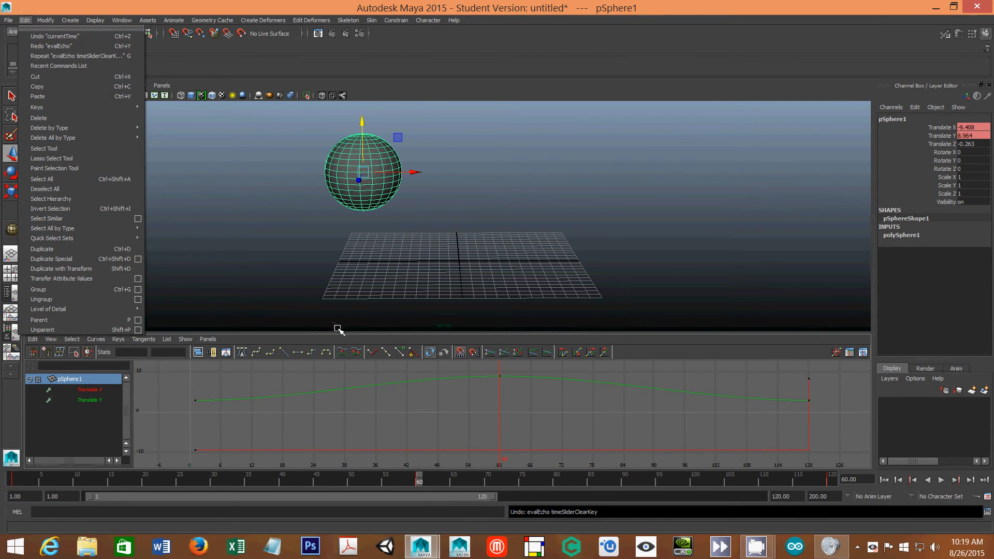
{"action": "left_click", "coordinate": [30, 38]}
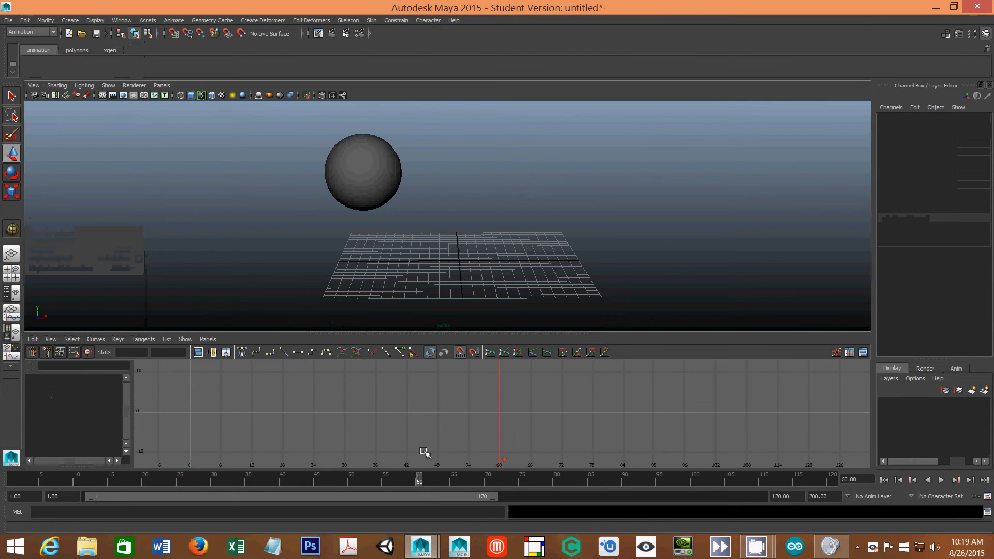
Copy the sphere's key at frame 60 to frame 75 and play the animation to check it
{"action": "left_click", "coordinate": [358, 199]}
{"action": "right_click", "coordinate": [419, 483]}
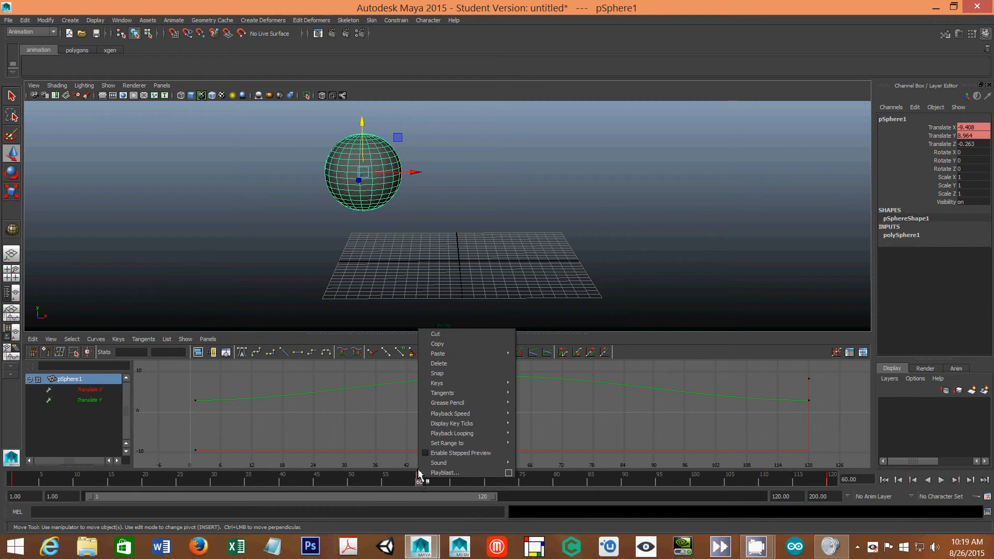
{"action": "left_click", "coordinate": [438, 343]}
{"action": "left_click", "coordinate": [522, 484]}
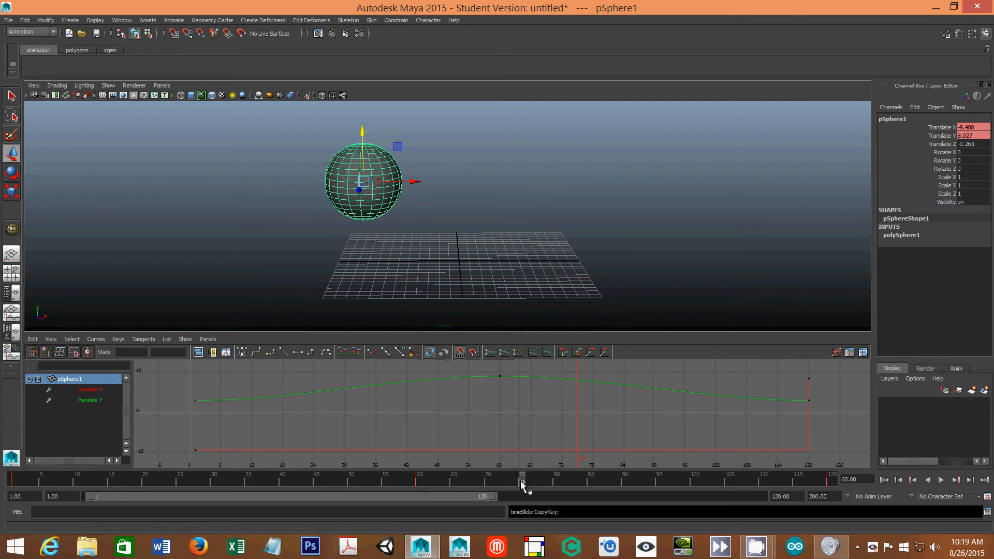
{"action": "right_click", "coordinate": [522, 484]}
{"action": "mouse_move", "coordinate": [541, 356]}
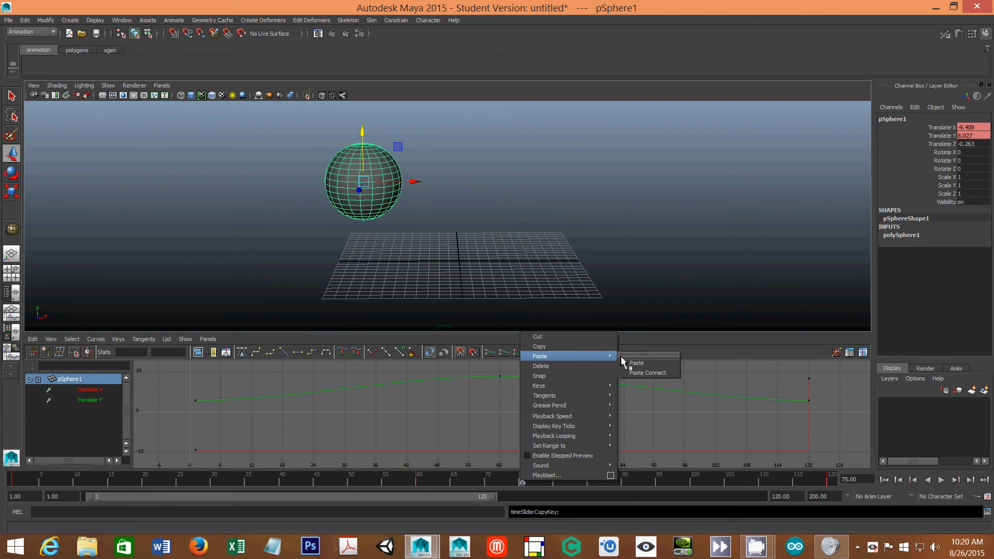
{"action": "left_click", "coordinate": [646, 363]}
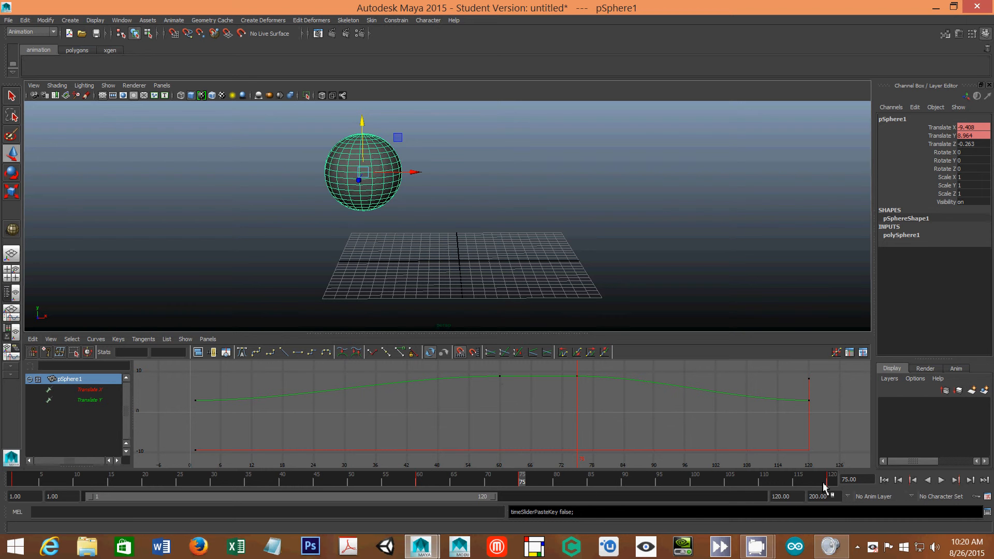
{"action": "left_click", "coordinate": [940, 481]}
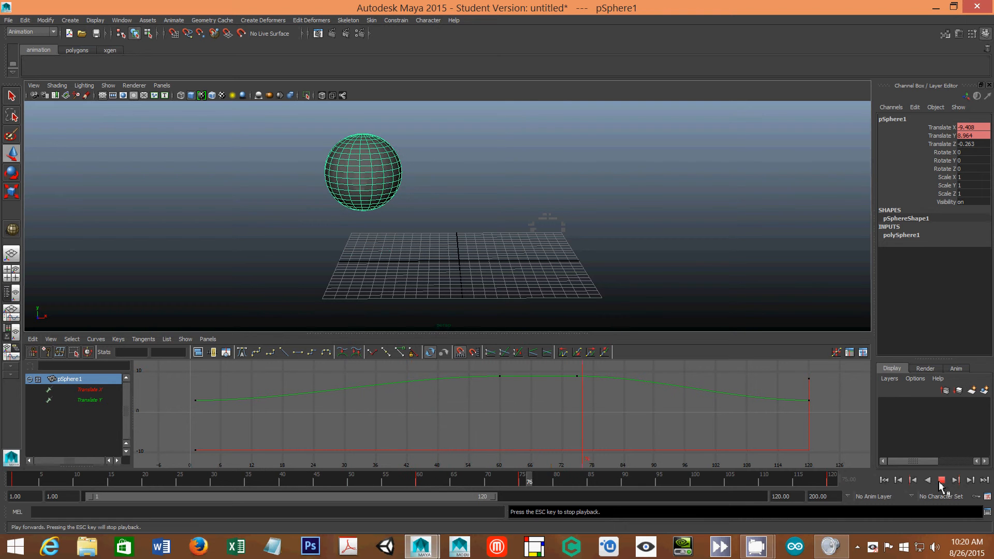
{"action": "left_click", "coordinate": [941, 480]}
Set all of the sphere's Translate X keys to Auto tangents and play the animation
{"action": "left_click", "coordinate": [94, 389]}
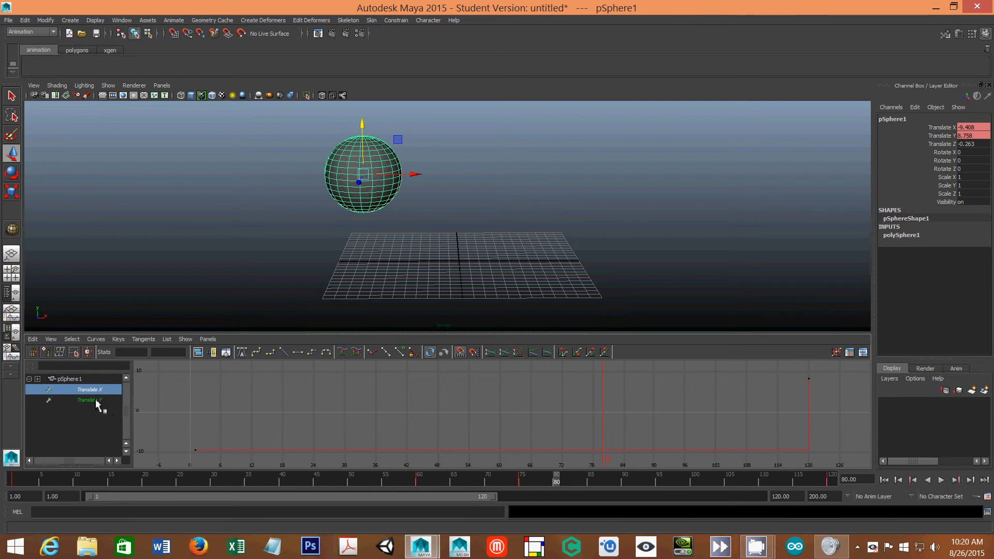
{"action": "left_click_drag", "start_coordinate": [179, 391], "coordinate": [839, 468]}
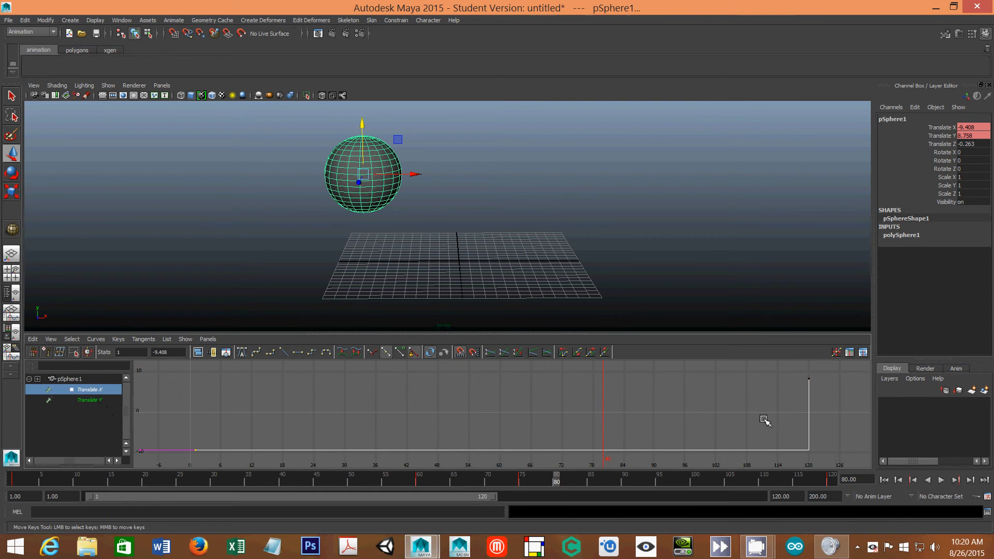
{"action": "left_click", "coordinate": [185, 384]}
{"action": "left_click_drag", "start_coordinate": [176, 368], "coordinate": [819, 469]}
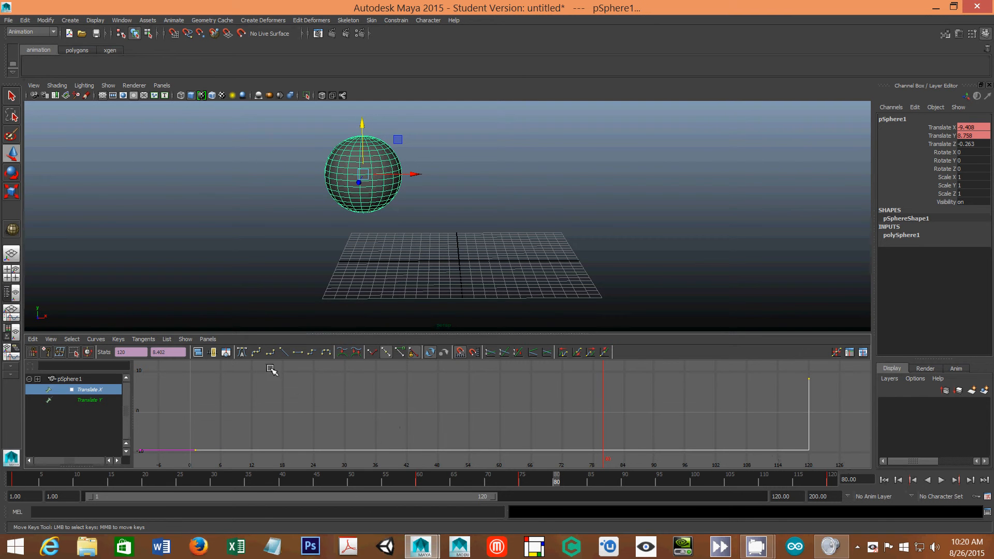
{"action": "left_click", "coordinate": [243, 355]}
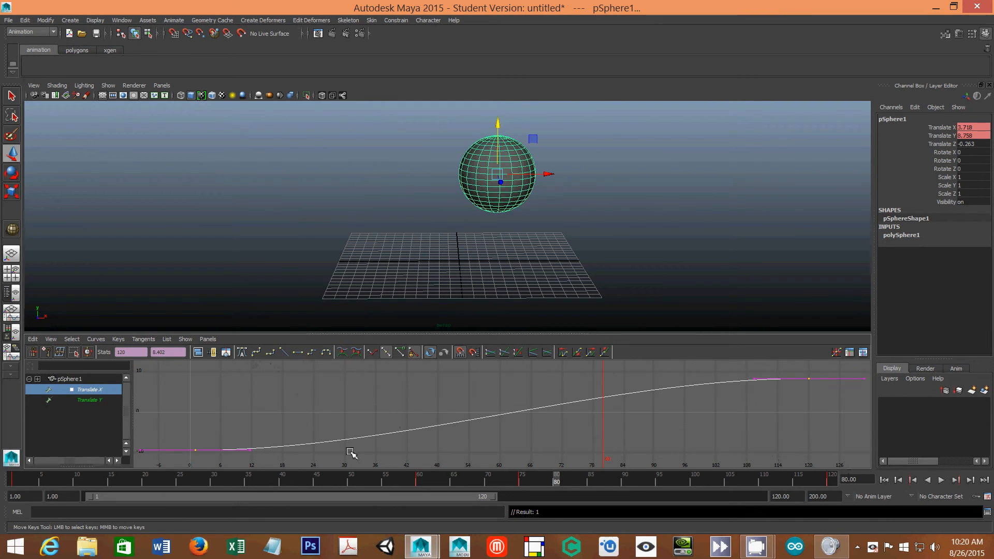
{"action": "left_click", "coordinate": [941, 480]}
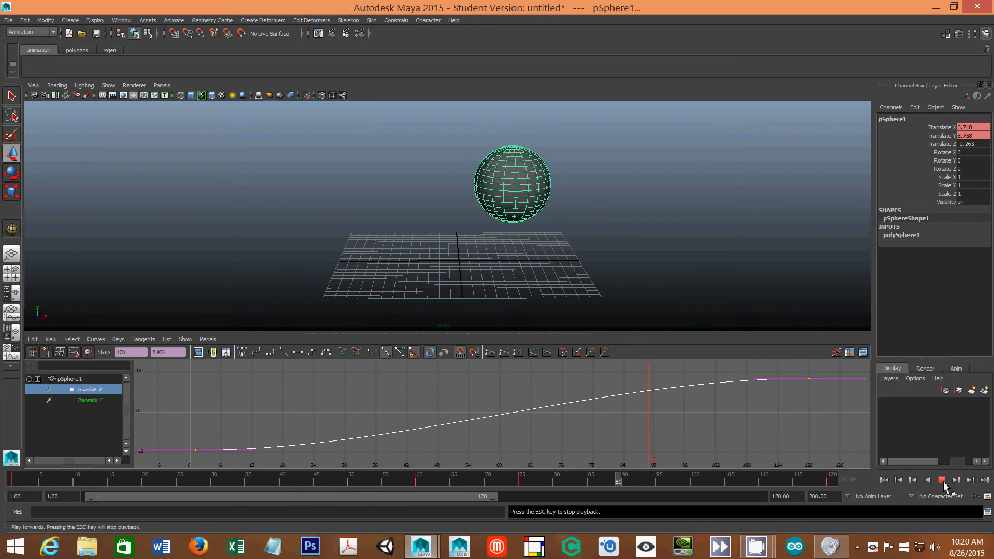
{"action": "left_click", "coordinate": [941, 480]}
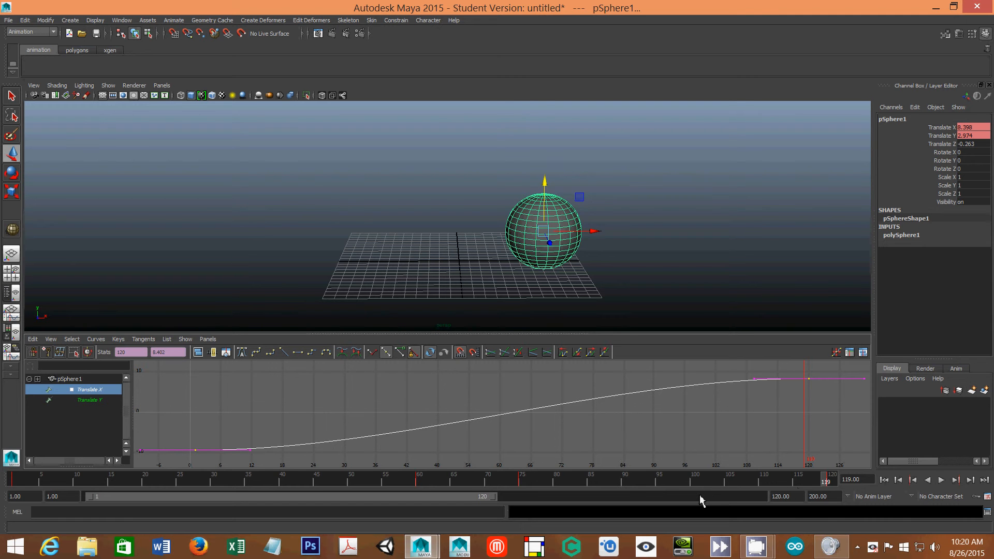
Scrub the timeline between frames 1 and 60 to review the sphere's motion, ending at frame 1
{"action": "left_click", "coordinate": [420, 486]}
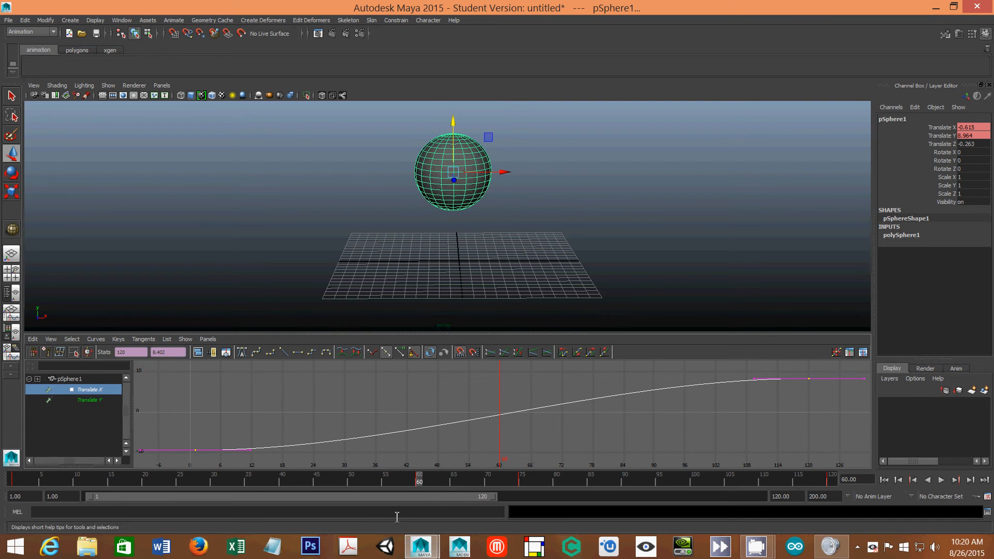
{"action": "left_click", "coordinate": [16, 484]}
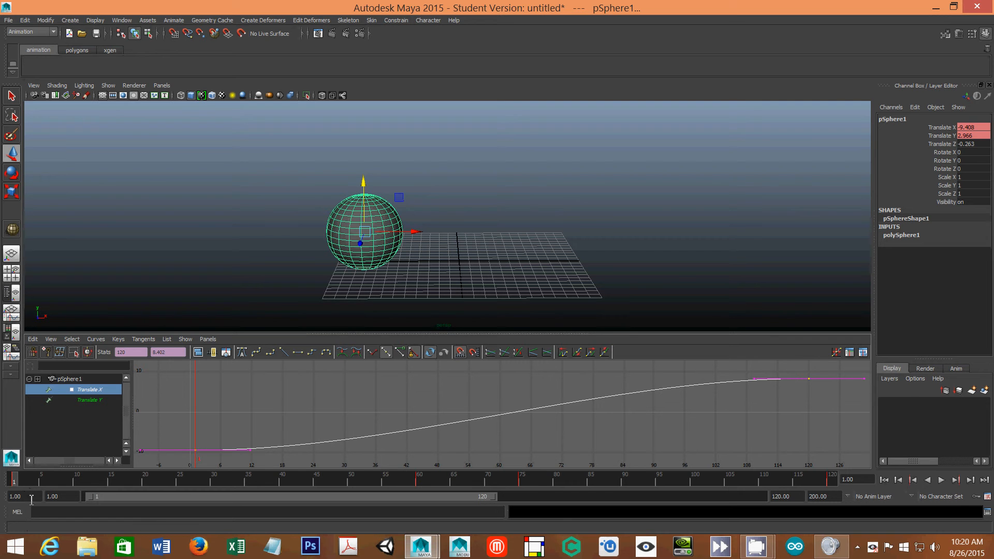
{"action": "left_click_drag", "start_coordinate": [57, 481], "coordinate": [289, 482]}
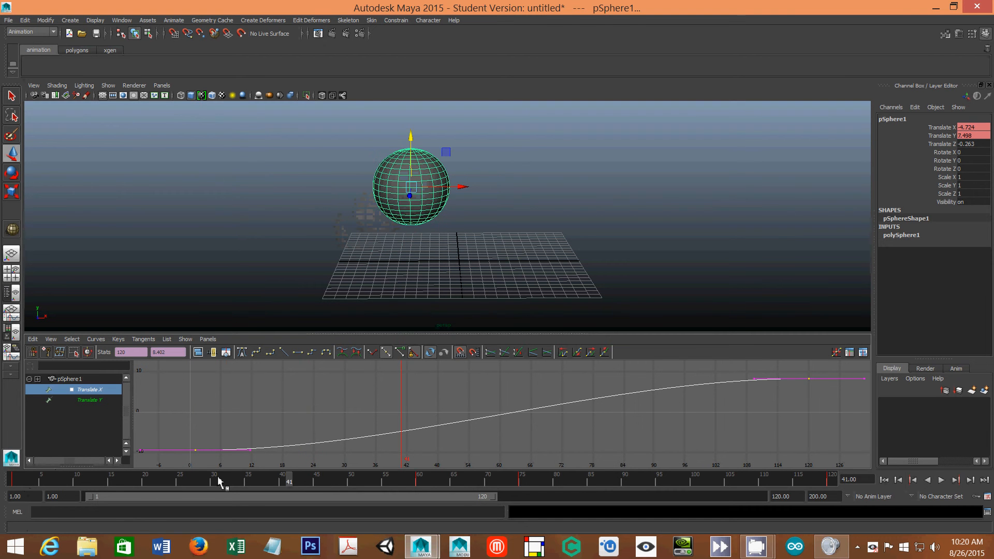
{"action": "left_click", "coordinate": [16, 480]}
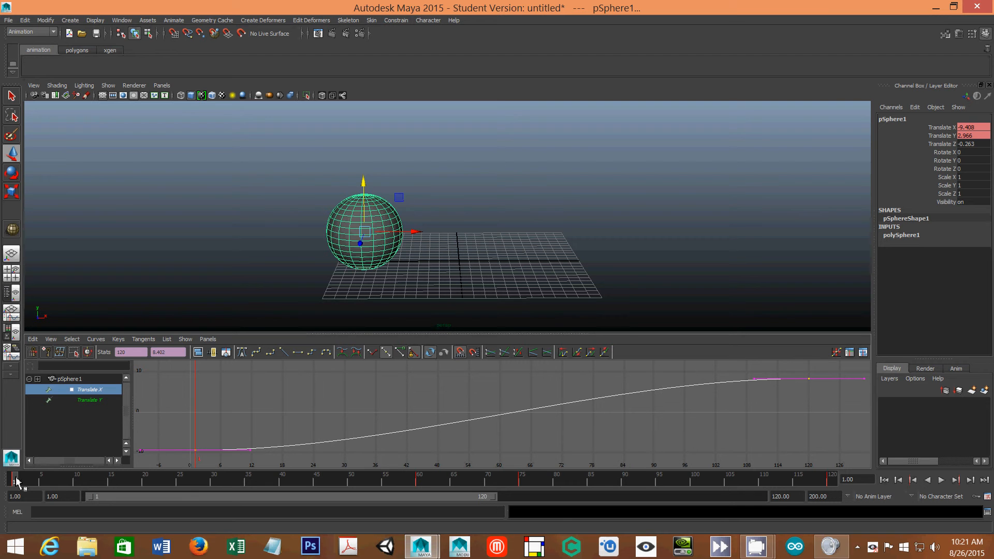
Select frames 1 to 81 on the timeline, compress their keys to end at frame 34, and stretch them back out
{"action": "left_click_drag", "start_coordinate": [16, 480], "coordinate": [564, 505], "text": "shift"}
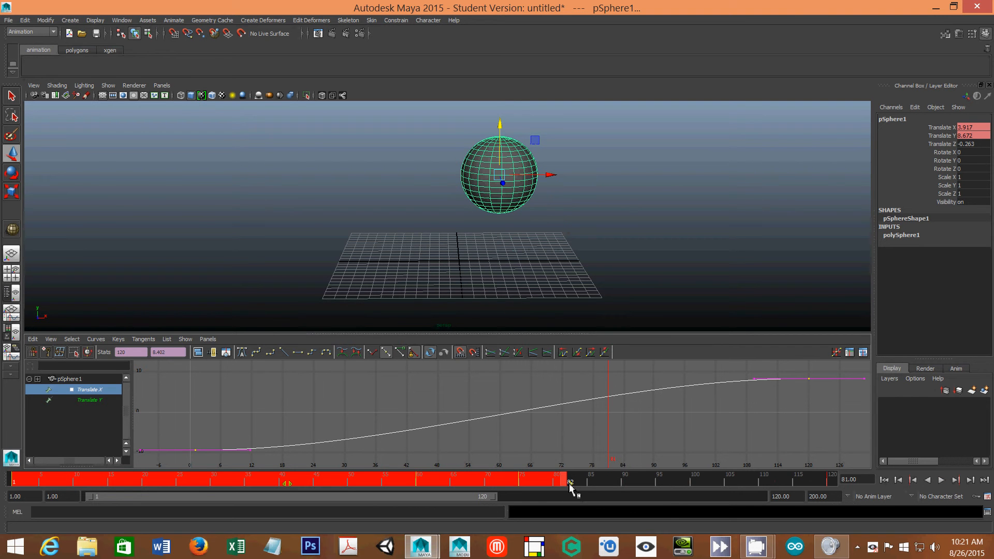
{"action": "left_click_drag", "start_coordinate": [571, 487], "coordinate": [240, 495], "text": "shift"}
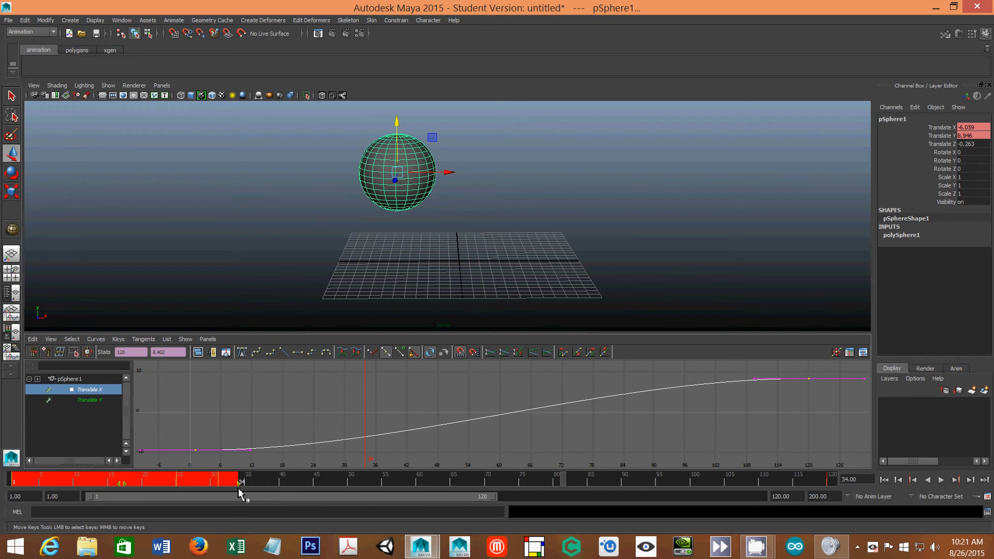
{"action": "left_click", "coordinate": [62, 381]}
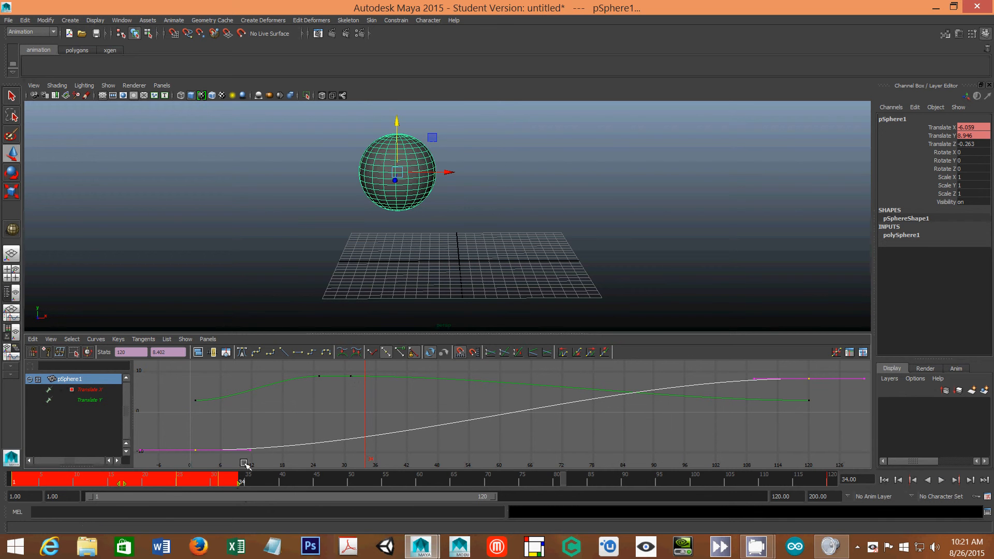
{"action": "mouse_move", "coordinate": [237, 488]}
{"action": "left_mouse_down", "text": "shift"}
{"action": "mouse_move", "coordinate": [495, 477]}
{"action": "mouse_move", "coordinate": [595, 485]}
{"action": "mouse_move", "coordinate": [513, 484]}
{"action": "mouse_move", "coordinate": [508, 475]}
{"action": "left_mouse_up", "text": "shift"}
{"action": "left_click", "coordinate": [550, 483]}
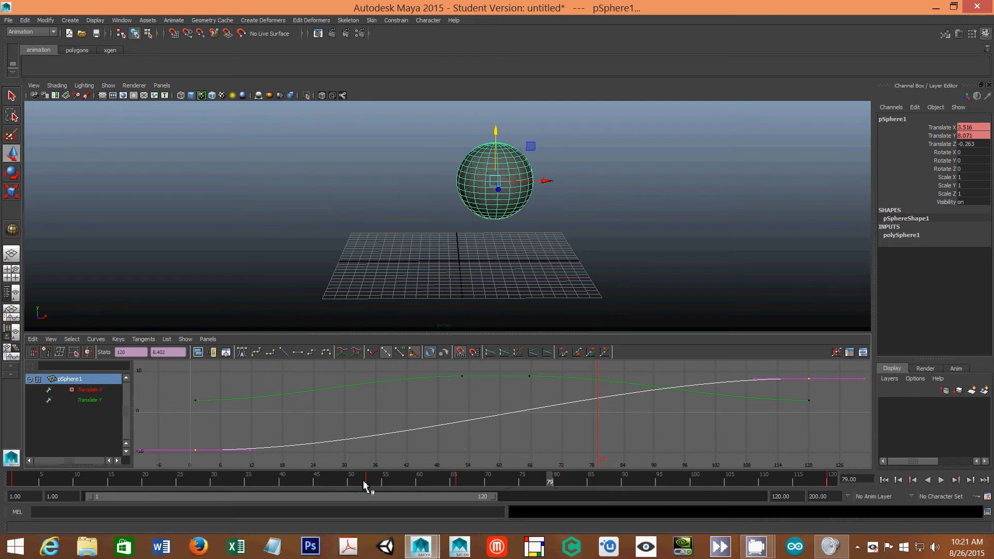
Select the sphere's whole key range from frame 1 and compress it so the last key falls at about frame 39
{"action": "left_click", "coordinate": [15, 483]}
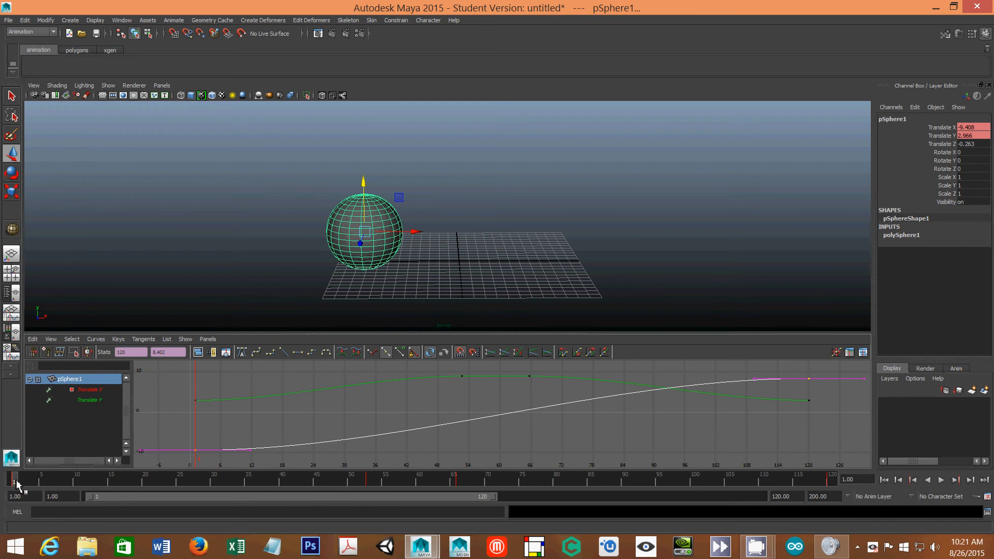
{"action": "left_click_drag", "start_coordinate": [17, 485], "coordinate": [277, 489], "text": "shift"}
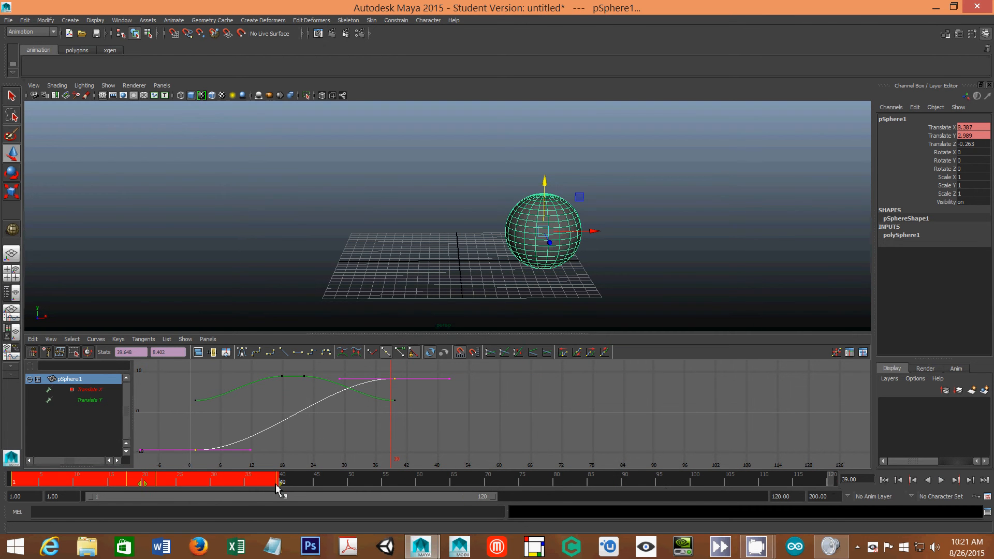
{"action": "left_click", "coordinate": [385, 460]}
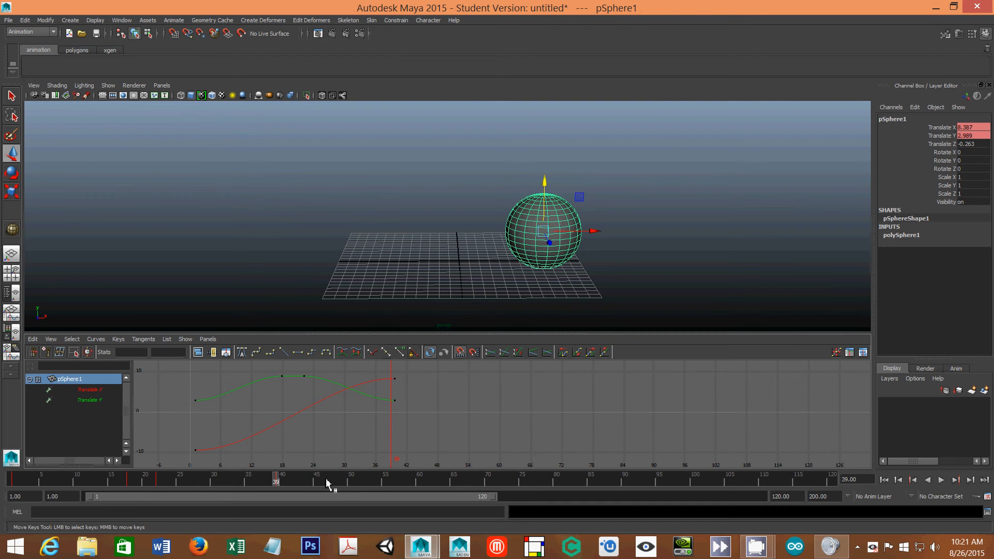
Open the Playblast options and choose the avi format with encoding set to none
{"action": "right_click", "coordinate": [275, 480]}
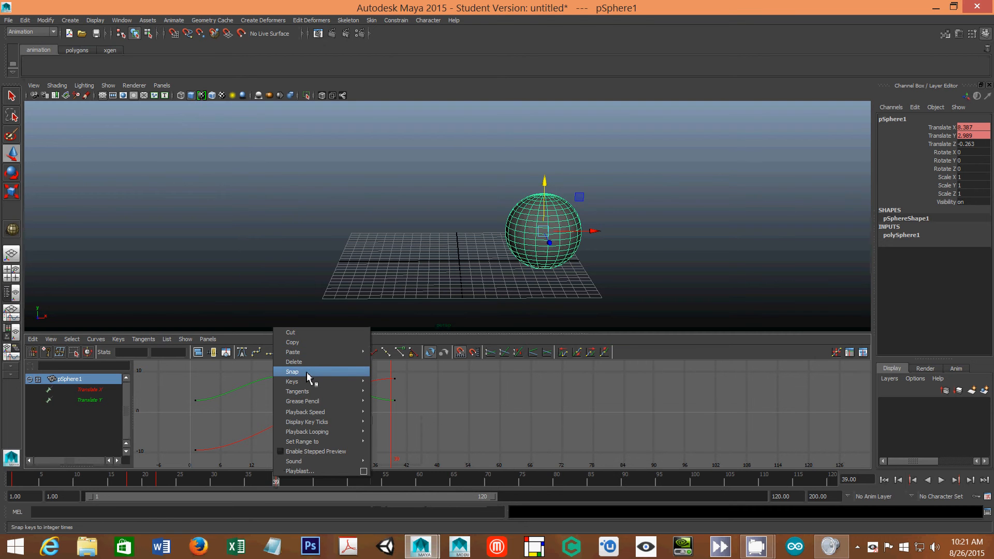
{"action": "left_click", "coordinate": [247, 481]}
{"action": "right_click", "coordinate": [253, 484]}
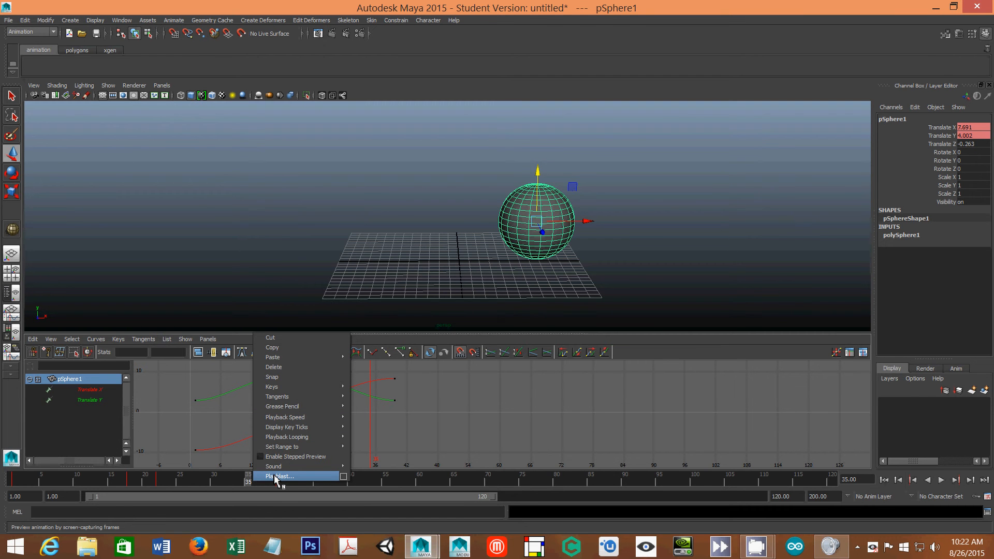
{"action": "left_click", "coordinate": [343, 476]}
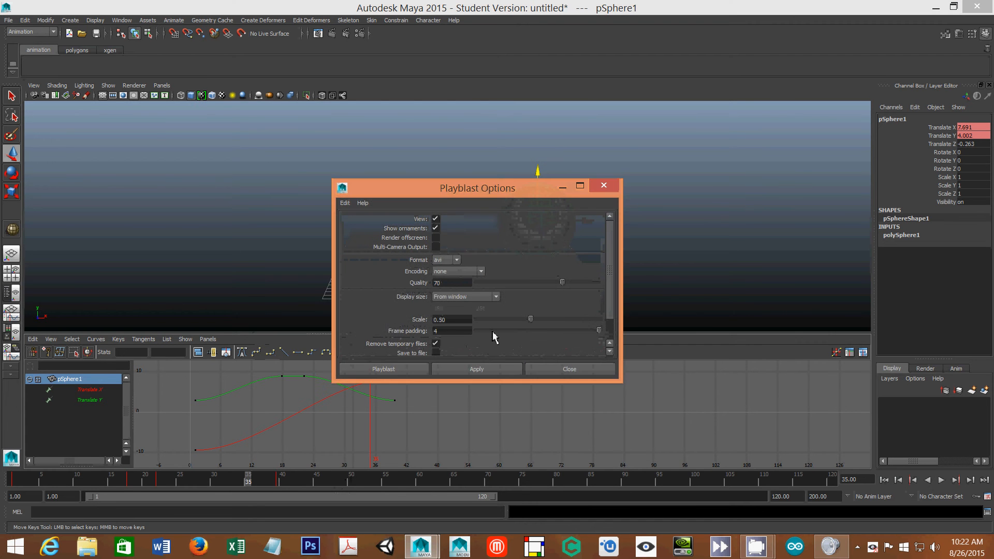
{"action": "left_click_drag", "start_coordinate": [506, 187], "coordinate": [760, 112]}
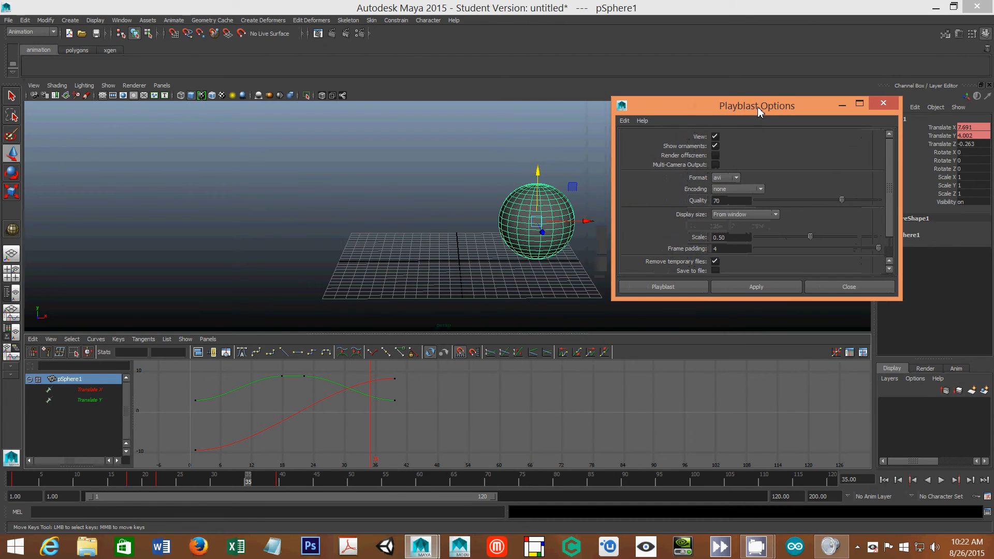
{"action": "left_click", "coordinate": [736, 179]}
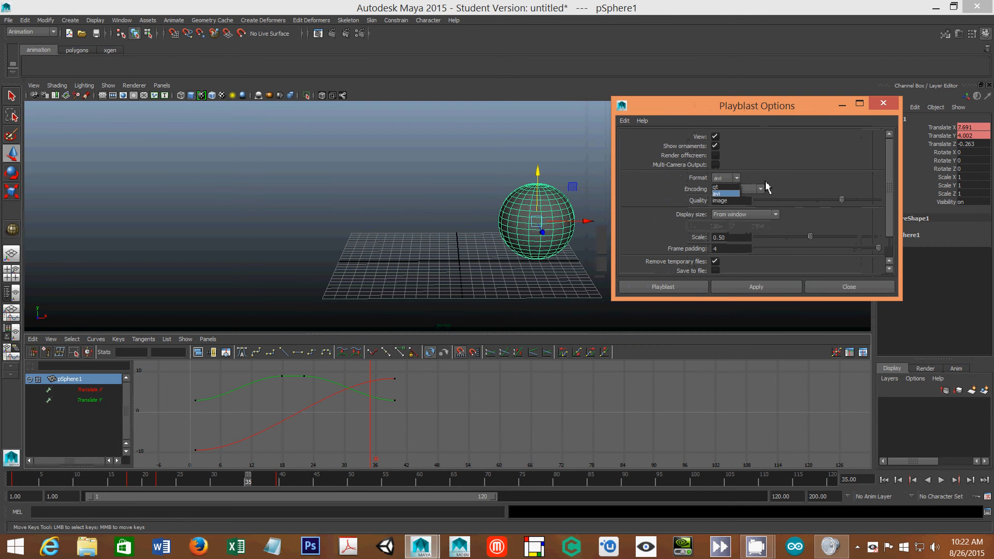
{"action": "left_click", "coordinate": [725, 195]}
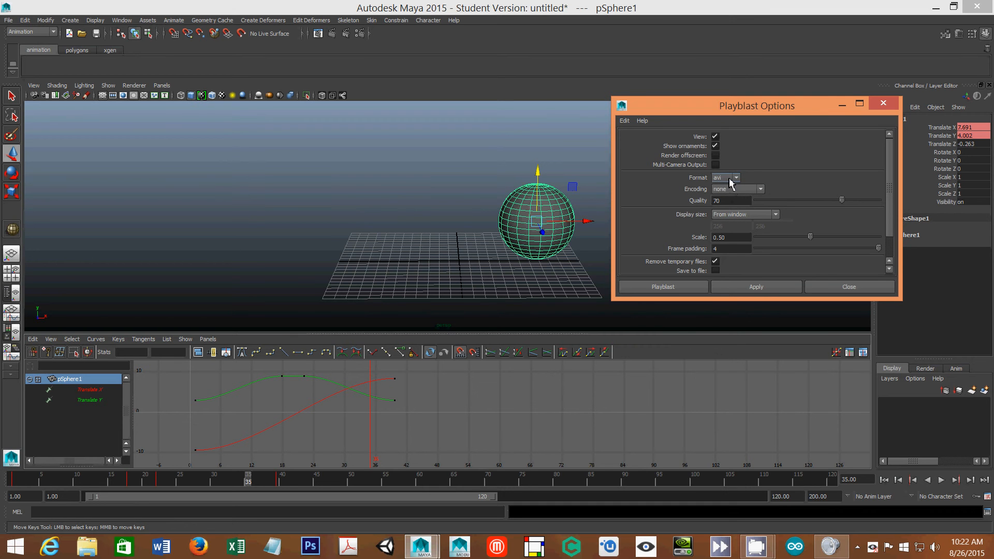
{"action": "left_click", "coordinate": [738, 189]}
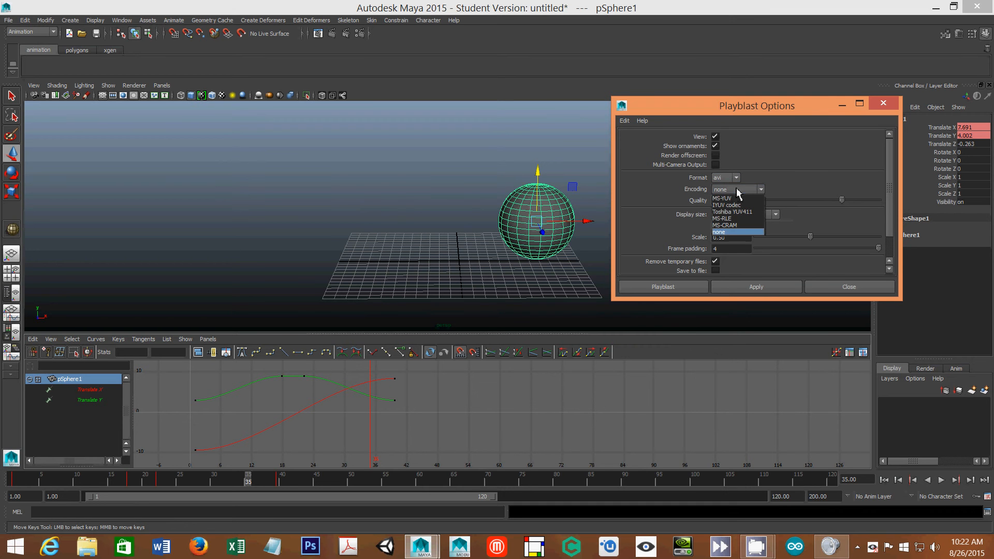
{"action": "left_click", "coordinate": [744, 233]}
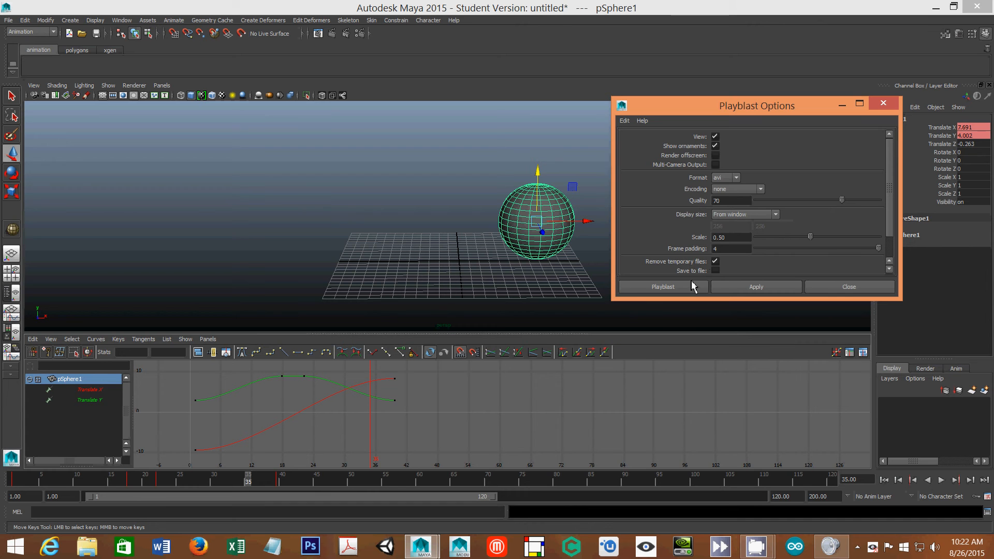
Enable saving the playblast to a file and name the movie file balltest
{"action": "left_click", "coordinate": [715, 270]}
{"action": "left_click_drag", "start_coordinate": [893, 181], "coordinate": [893, 215]}
{"action": "double_click", "coordinate": [724, 254]}
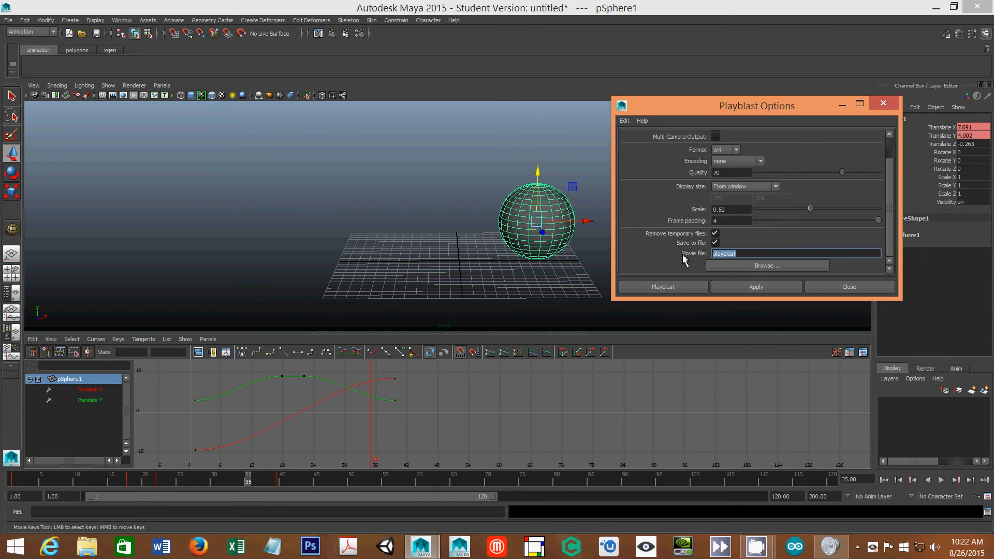
{"action": "type", "text": "balltest"}
Save the playblast movie file as balltest in the ElevenRig_v1.2 project folder
{"action": "left_click", "coordinate": [743, 269]}
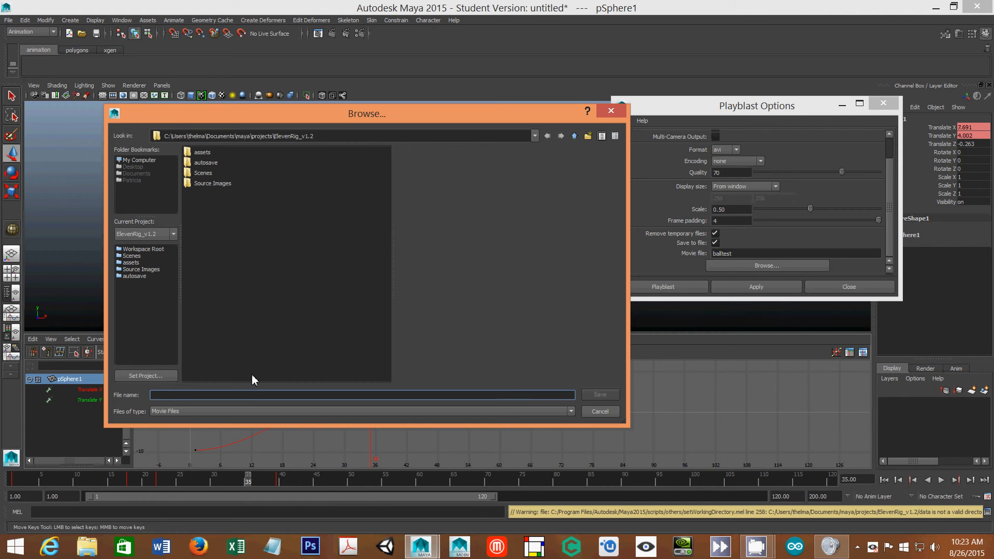
{"action": "left_click", "coordinate": [600, 411]}
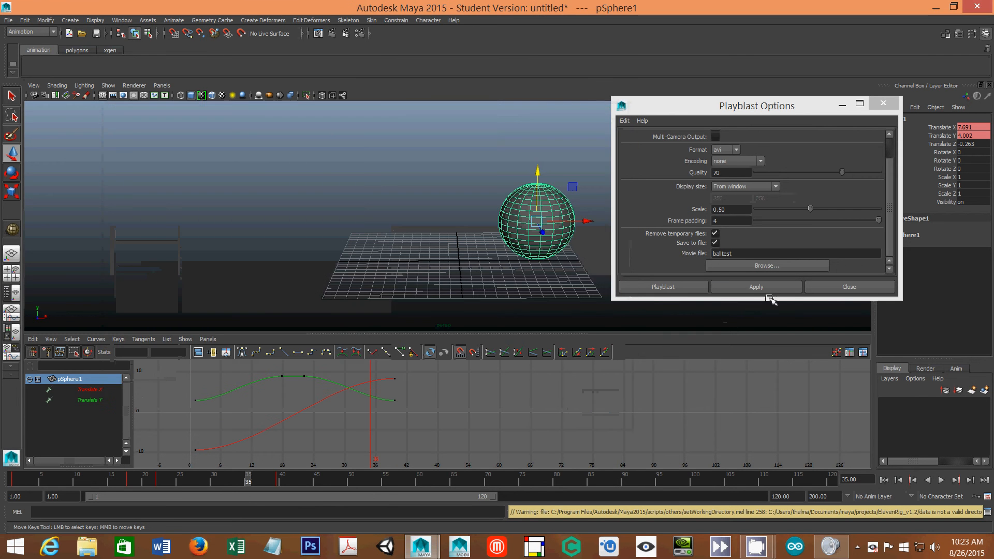
{"action": "left_click", "coordinate": [756, 267]}
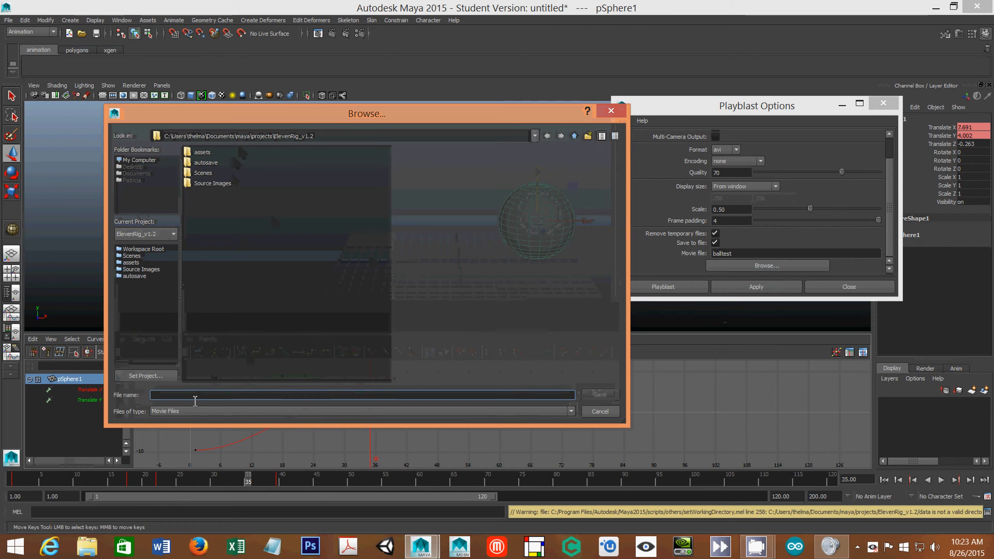
{"action": "type", "text": "balltest"}
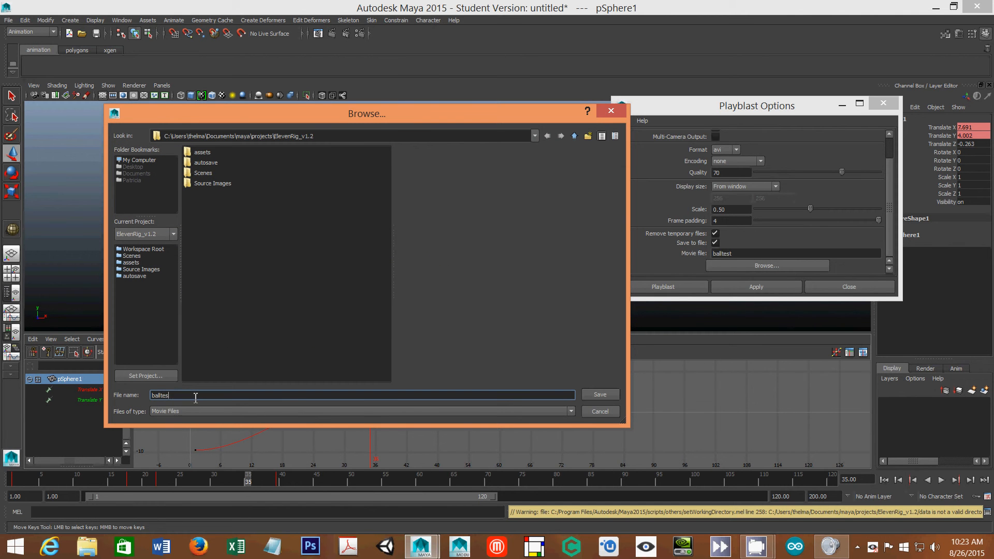
{"action": "left_click", "coordinate": [600, 396]}
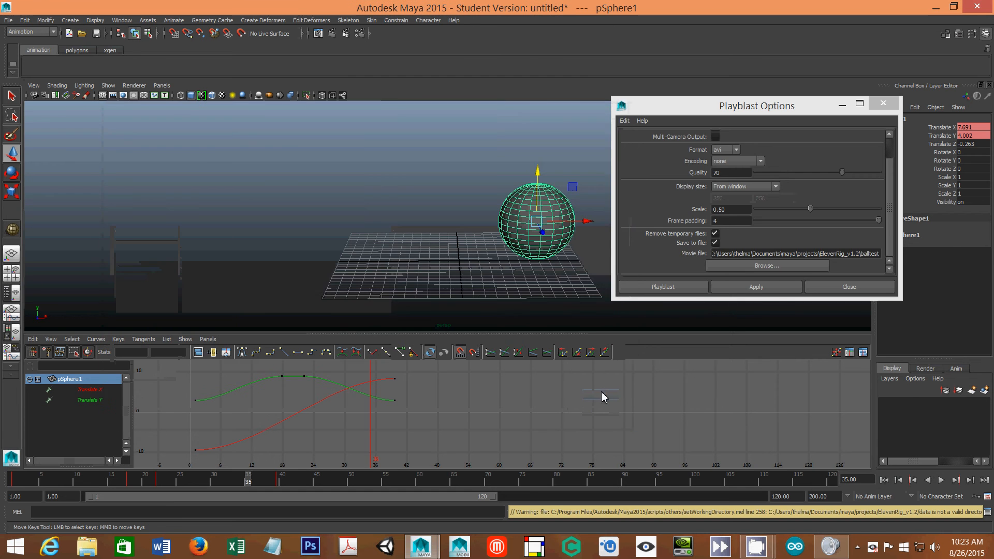
Generate the playblast, replay the resulting movie, and close the media player
{"action": "left_click", "coordinate": [653, 288]}
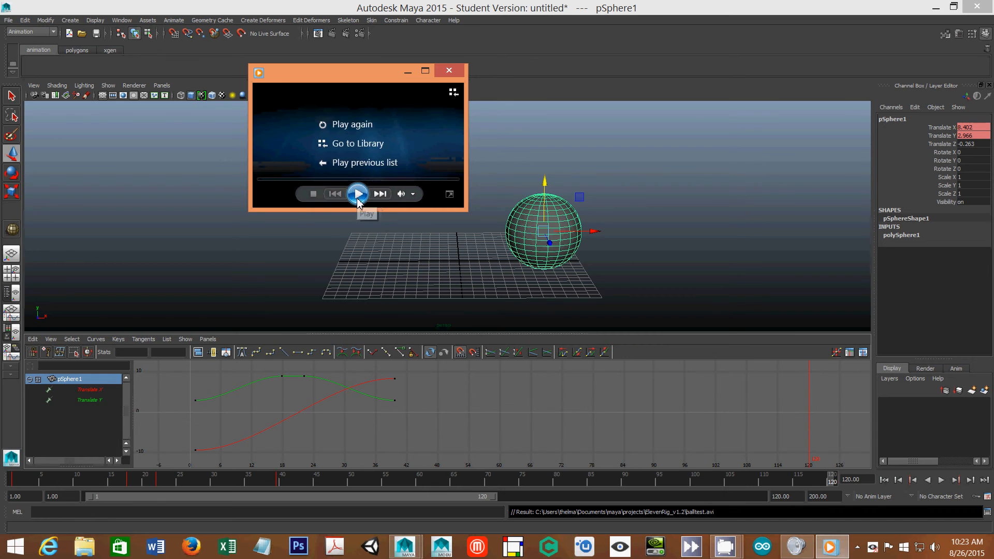
{"action": "left_click", "coordinate": [357, 196]}
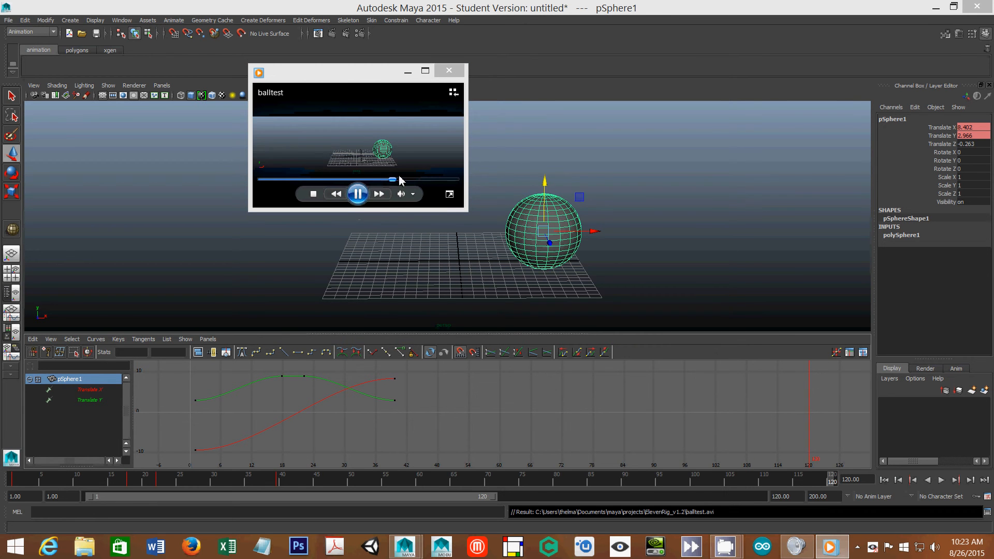
{"action": "left_click", "coordinate": [448, 72]}
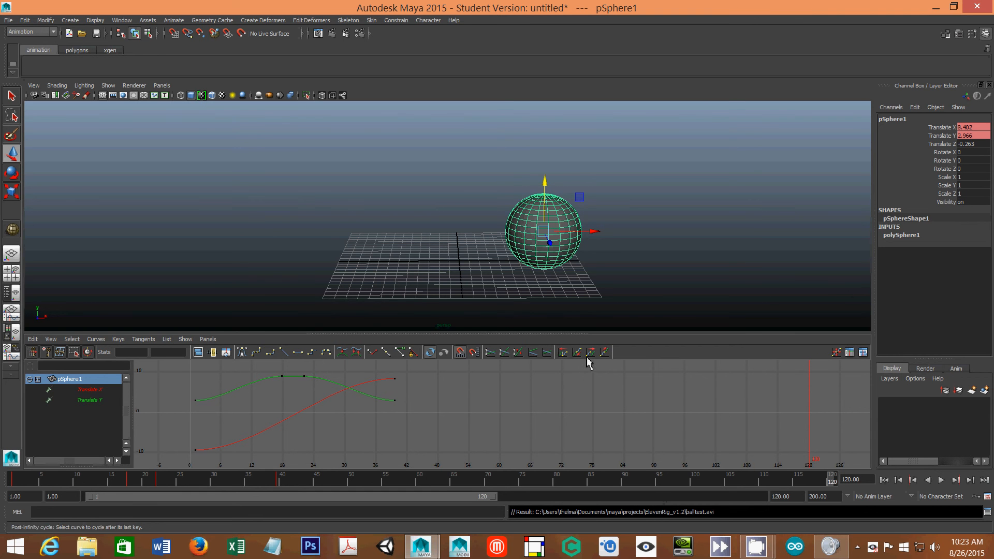
Select all keys on the sphere's curves and view the Attribute Editor before returning to the Channel Box
{"action": "left_click_drag", "start_coordinate": [178, 365], "coordinate": [530, 461]}
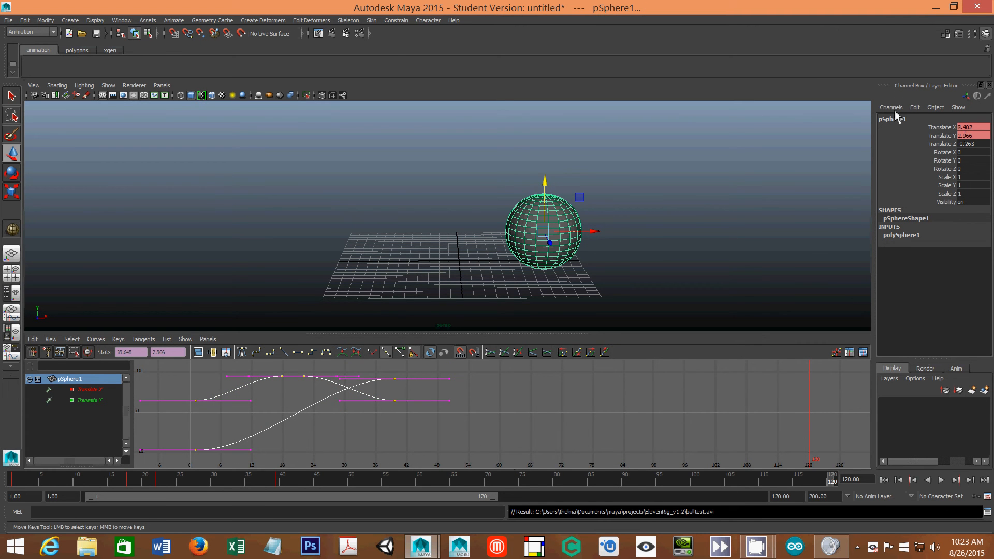
{"action": "left_click", "coordinate": [961, 35]}
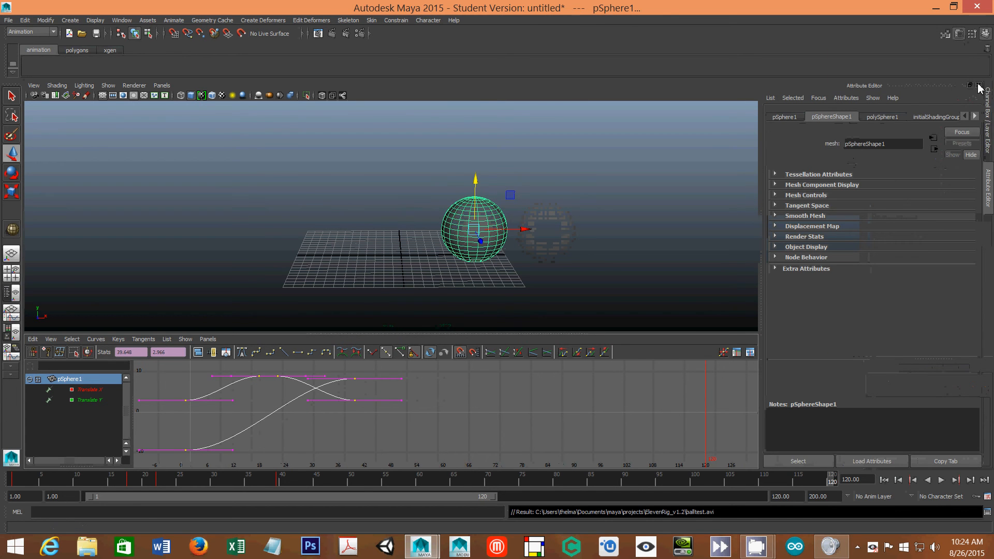
{"action": "left_click", "coordinate": [960, 34]}
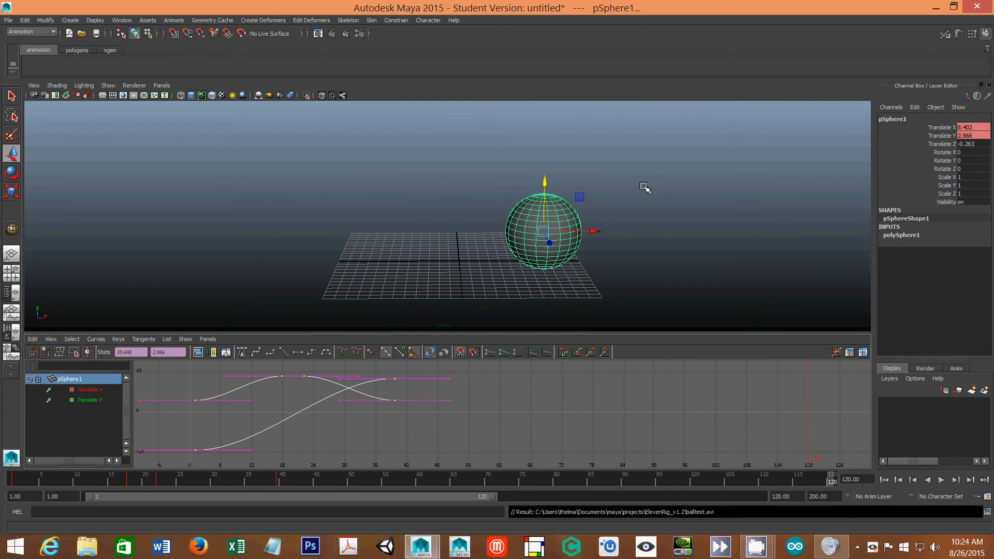
Move the sphere to about 3.125 in X and -26.691 in Z, and set its Translate Z to 34
{"action": "left_click_drag", "start_coordinate": [599, 230], "coordinate": [542, 241]}
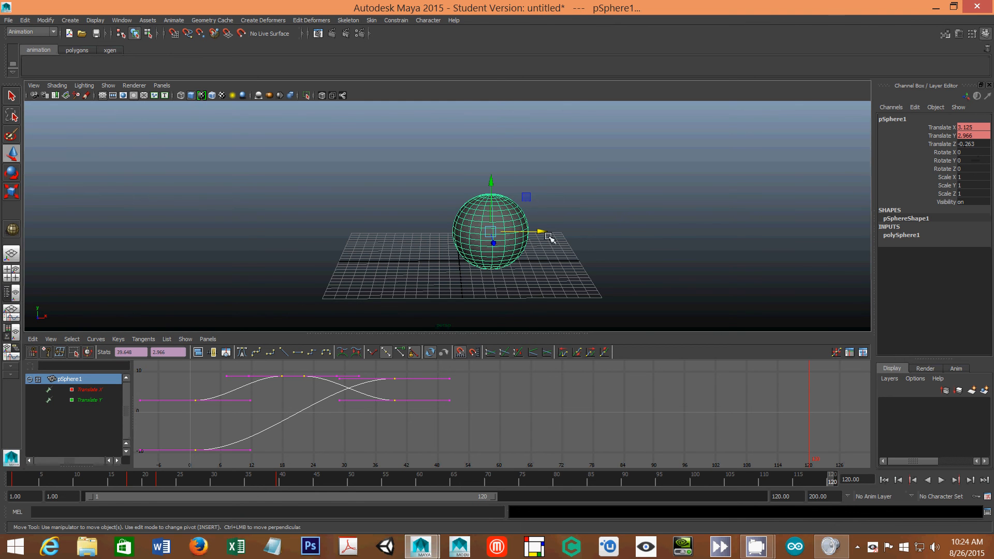
{"action": "left_click_drag", "start_coordinate": [498, 255], "coordinate": [483, 197]}
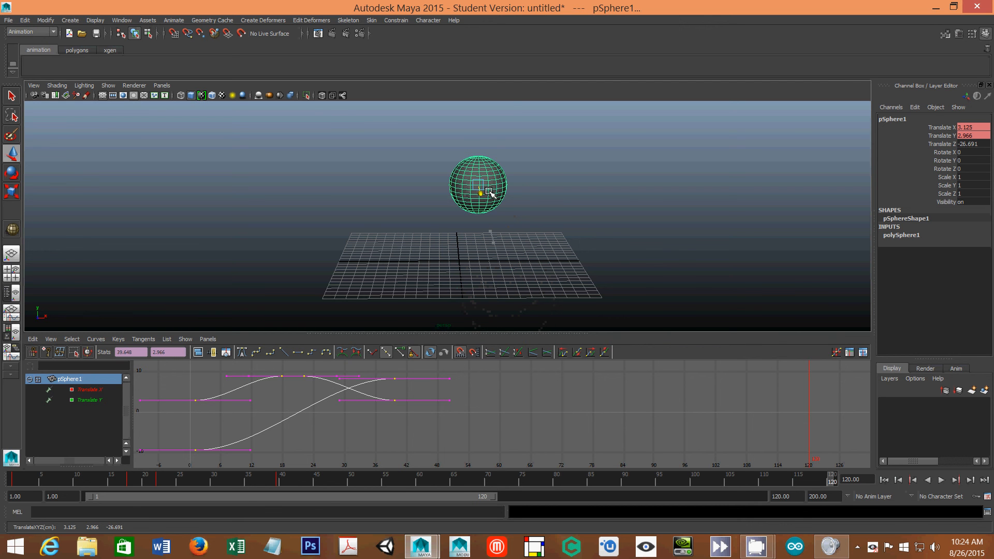
{"action": "double_click", "coordinate": [968, 143]}
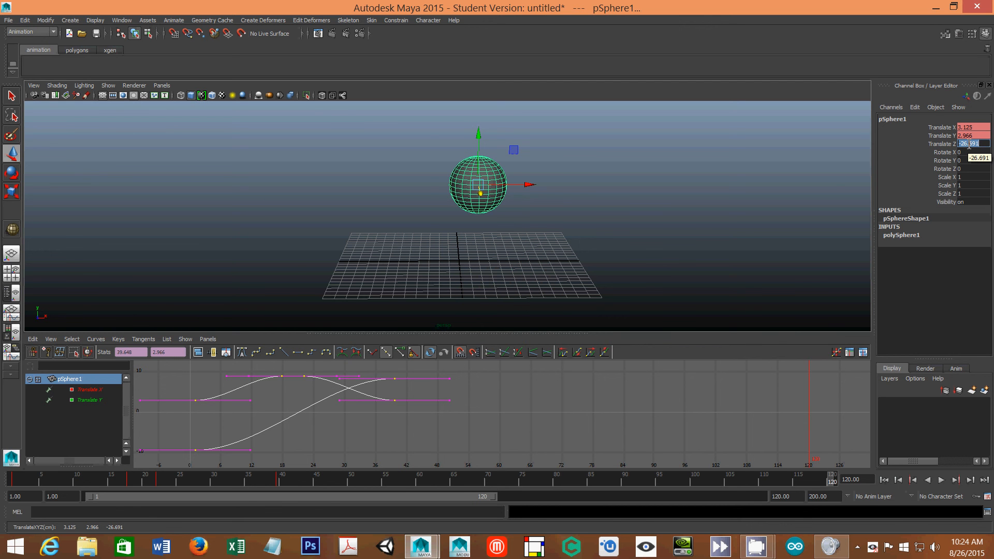
{"action": "type", "text": "34"}
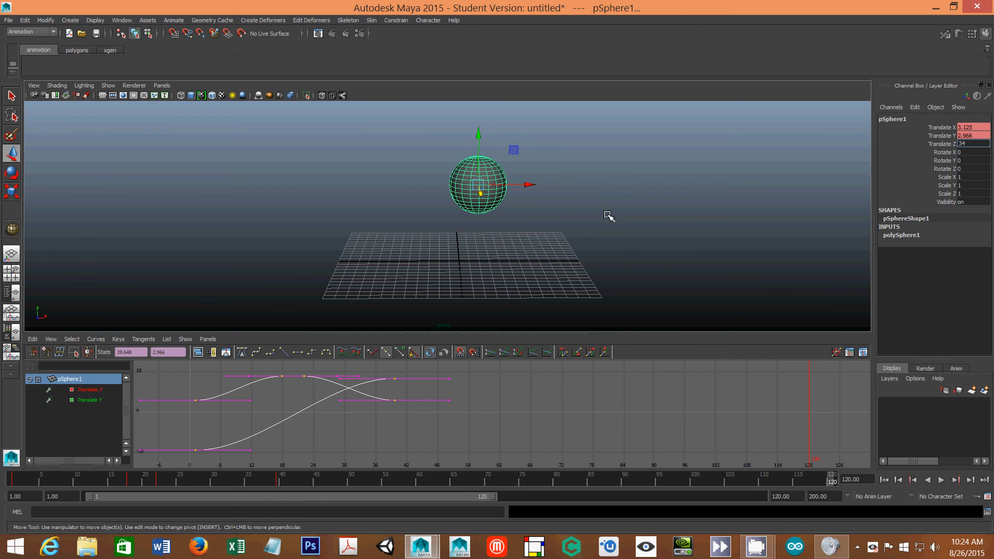
{"action": "key", "text": "Return"}
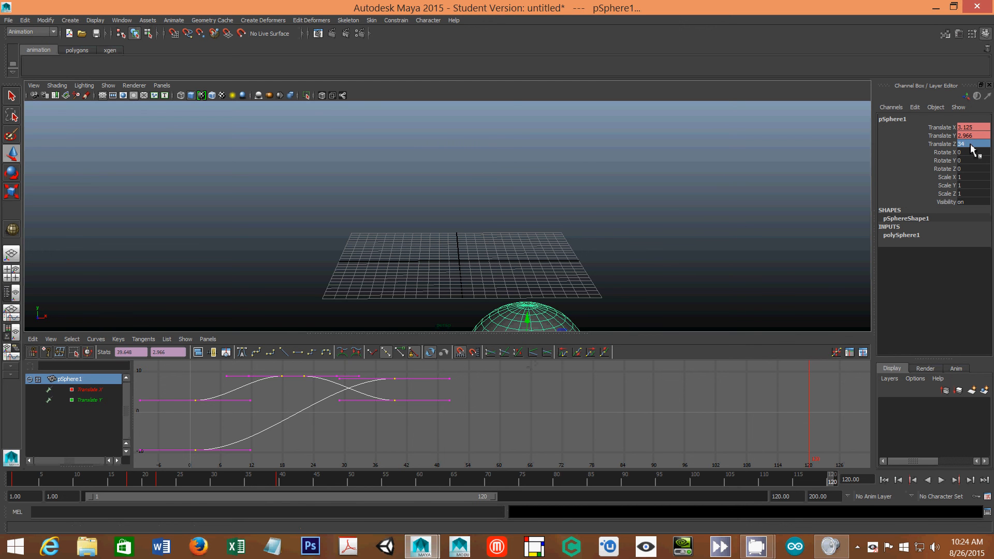
{"action": "key", "text": "1"}
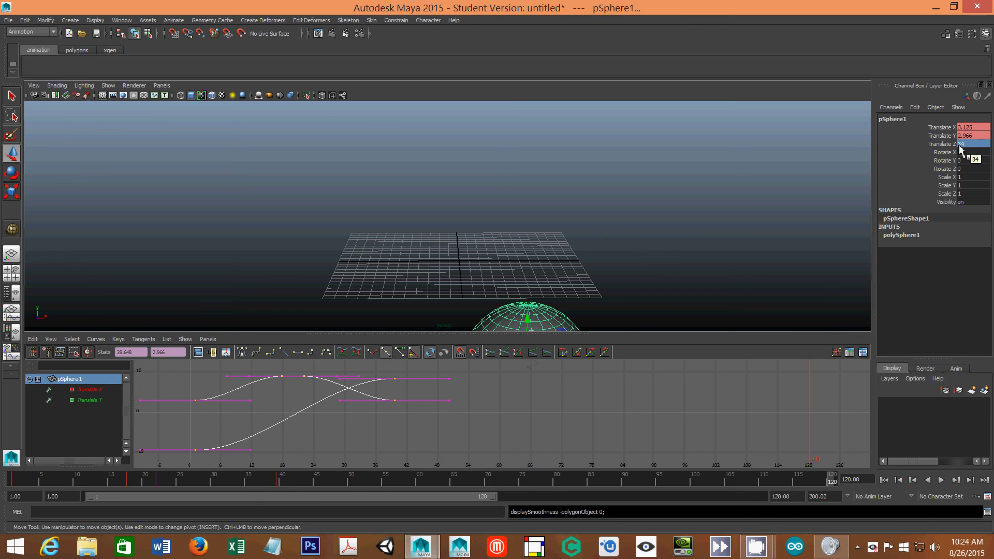
Set the sphere's Translate Z to 0 and move it freely to about X -4.275, Y 4.673, Z -0.451
{"action": "double_click", "coordinate": [969, 145]}
{"action": "type", "text": "0"}
{"action": "key", "text": "Return"}
{"action": "left_click_drag", "start_coordinate": [496, 234], "coordinate": [421, 215]}
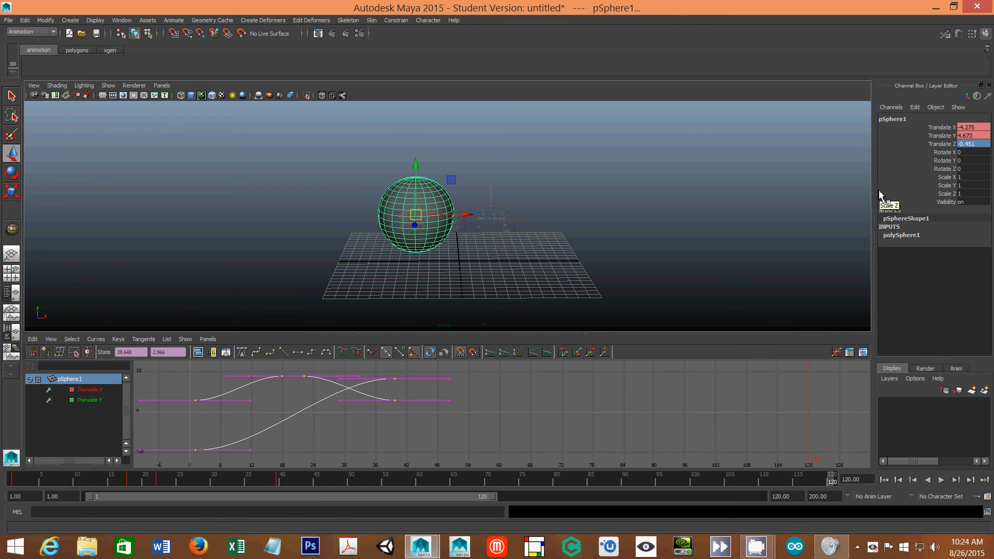
Set a key on only the sphere's Translate Z channel at frame 50
{"action": "left_click", "coordinate": [911, 126]}
{"action": "left_click", "coordinate": [908, 138]}
{"action": "left_click", "coordinate": [907, 145]}
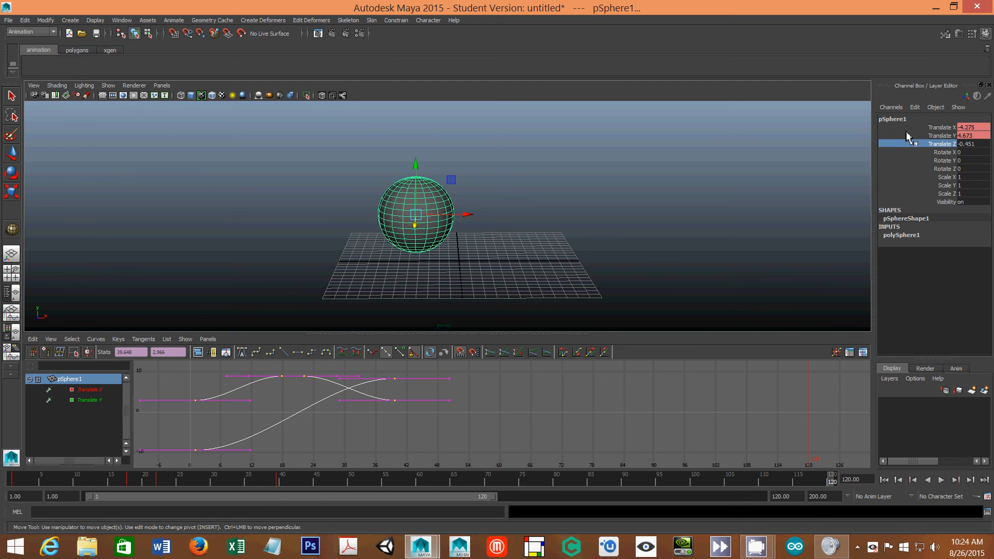
{"action": "left_click", "coordinate": [906, 130]}
{"action": "left_click", "coordinate": [903, 144]}
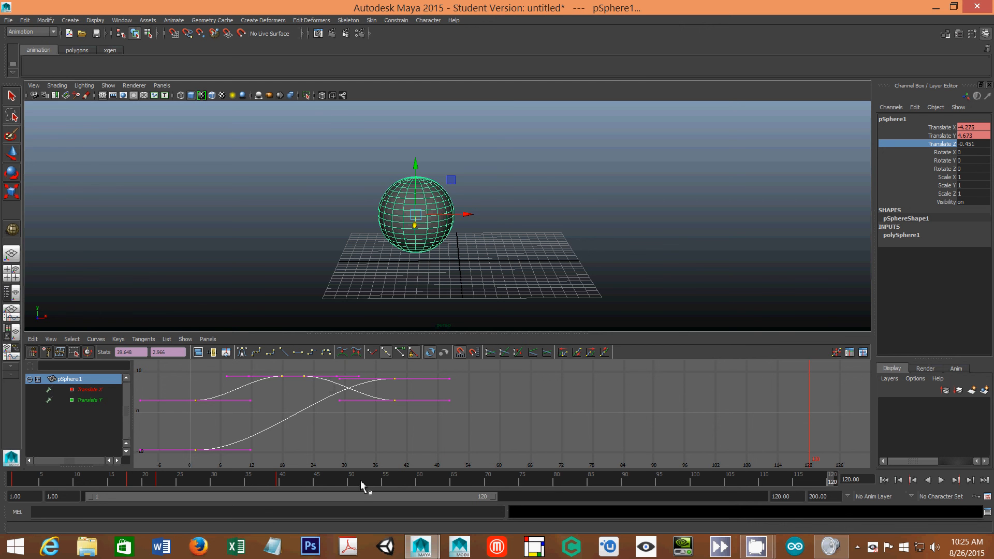
{"action": "left_click", "coordinate": [352, 482]}
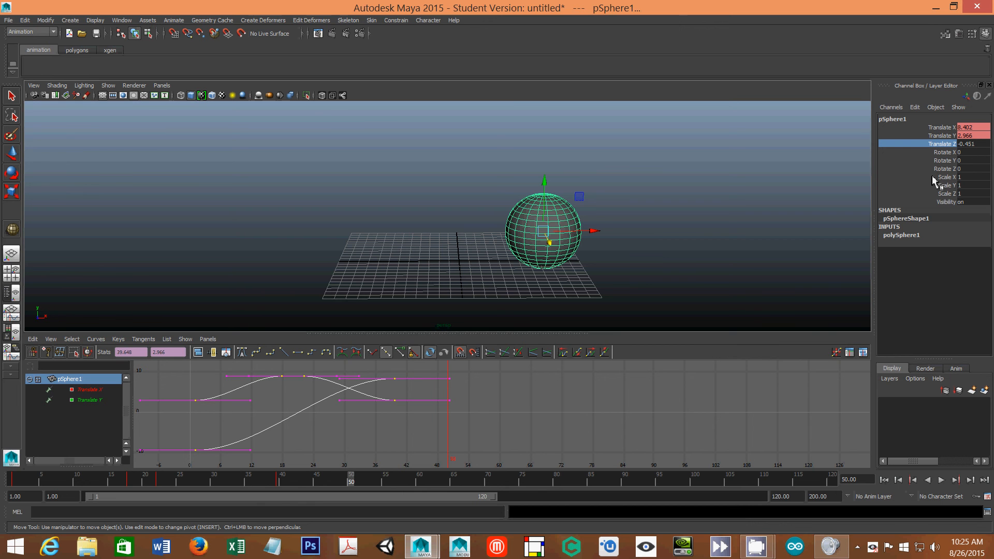
{"action": "right_click", "coordinate": [898, 149]}
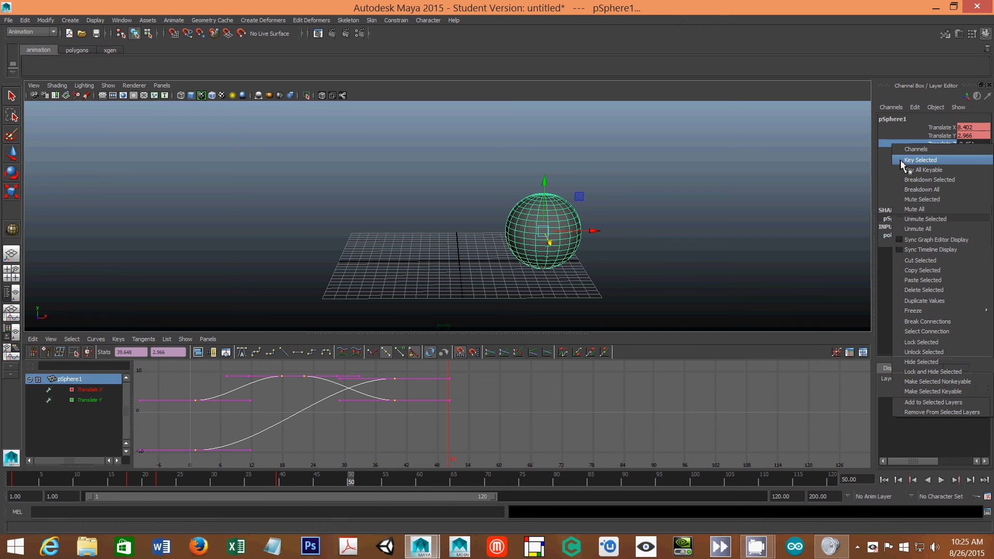
{"action": "left_click", "coordinate": [901, 160]}
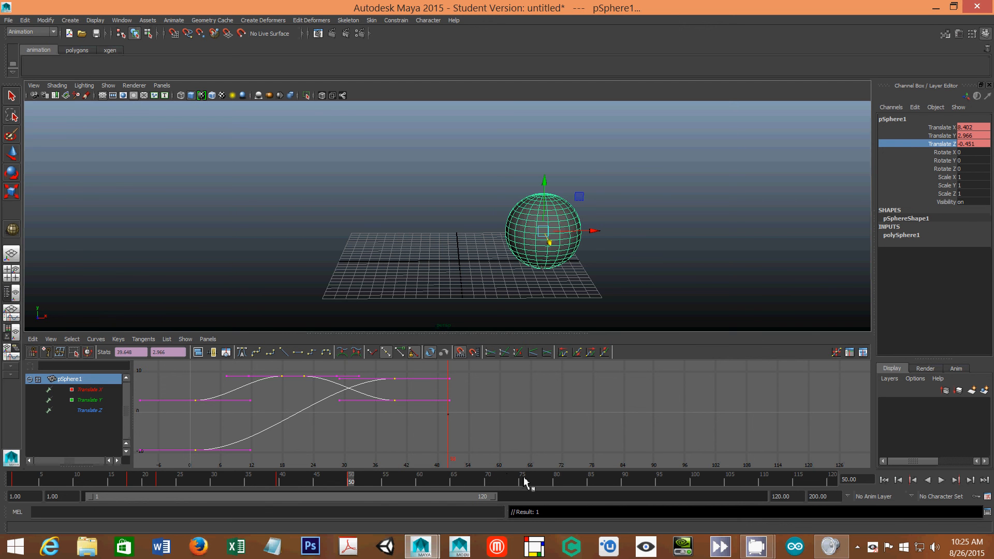
At frame 75, move the sphere back to about -43.339 in Z and key its Translate Z channel
{"action": "left_click", "coordinate": [522, 479]}
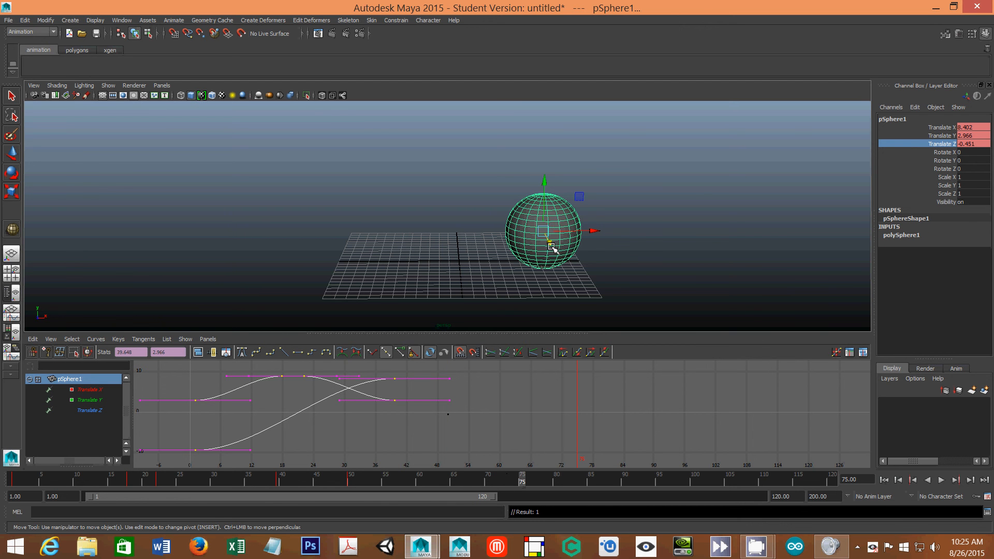
{"action": "left_click_drag", "start_coordinate": [551, 248], "coordinate": [523, 158]}
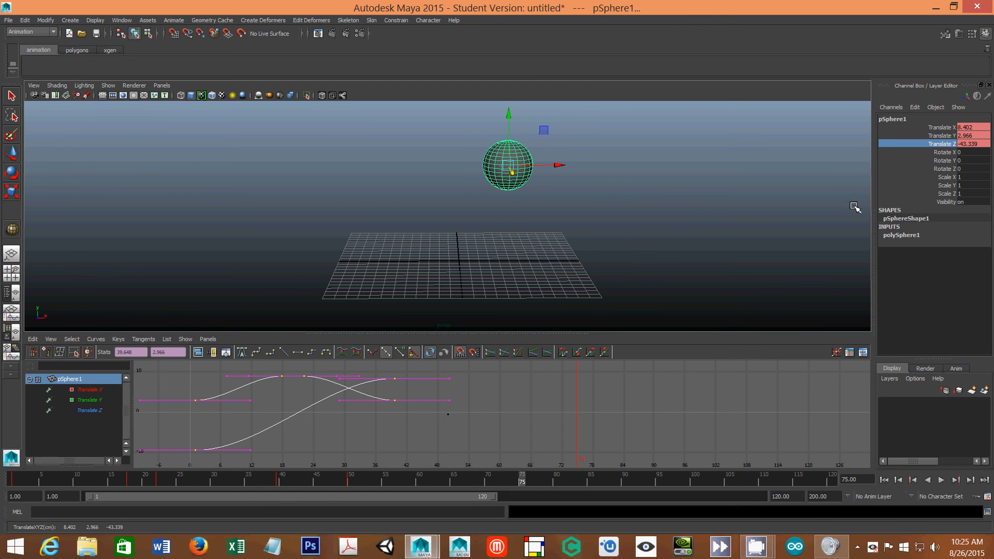
{"action": "right_click", "coordinate": [883, 147]}
{"action": "left_click", "coordinate": [900, 161]}
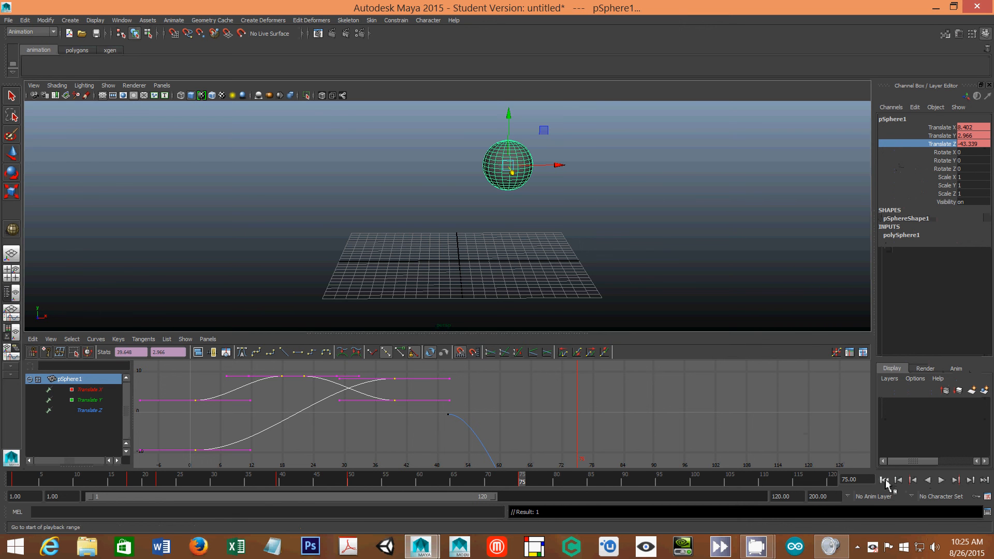
Play the animation from frame 1 to review the sphere's added Z motion, and stop playback
{"action": "left_click", "coordinate": [885, 480]}
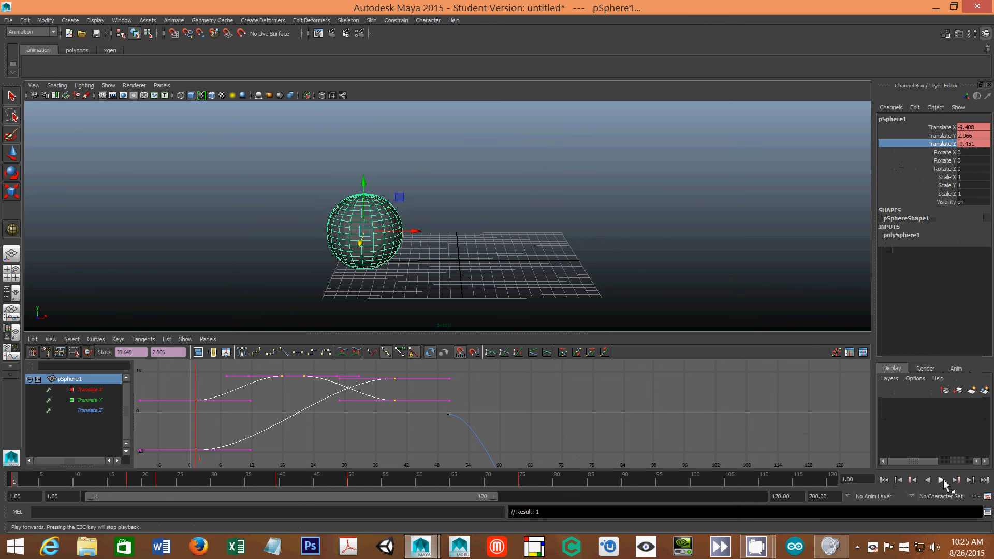
{"action": "left_click", "coordinate": [941, 482]}
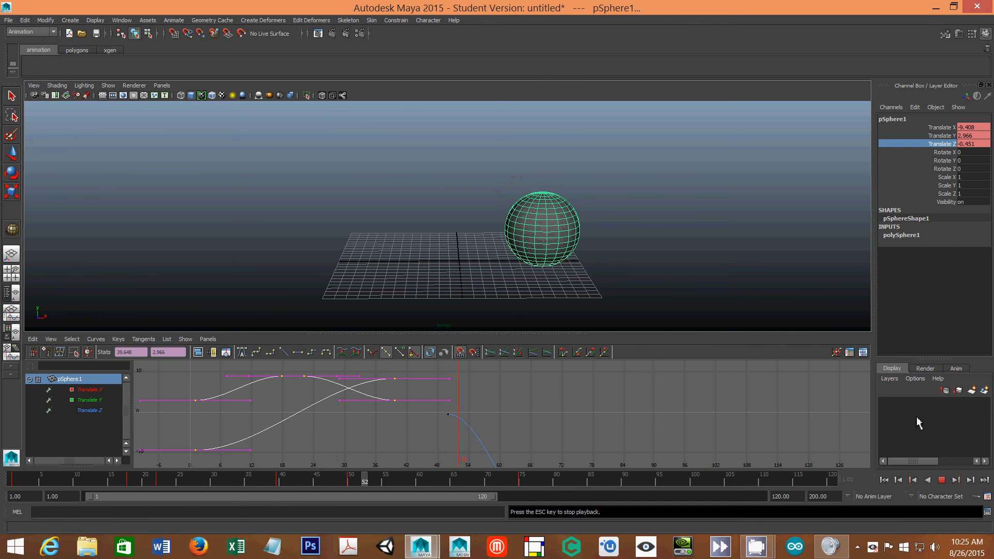
{"action": "left_click", "coordinate": [941, 480]}
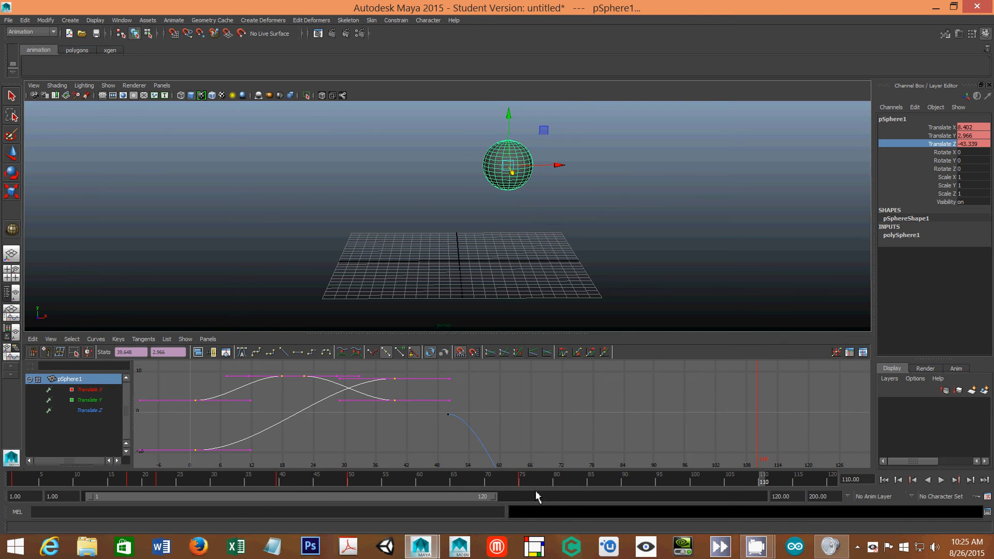